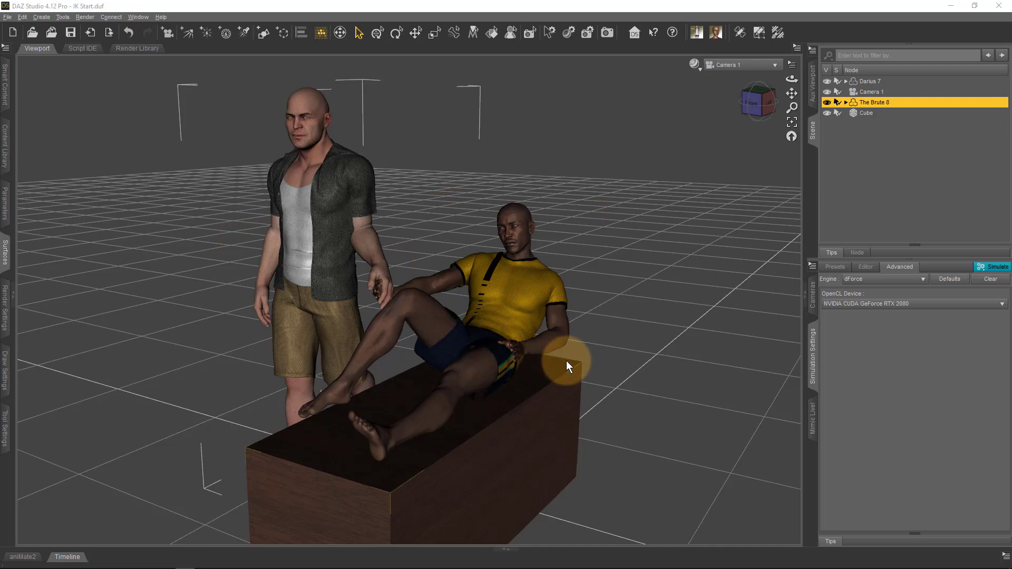
Step: Zoom in on the figures' joined hands, then add a null node named Null to the scene
scroll(440, 340, up, 2)
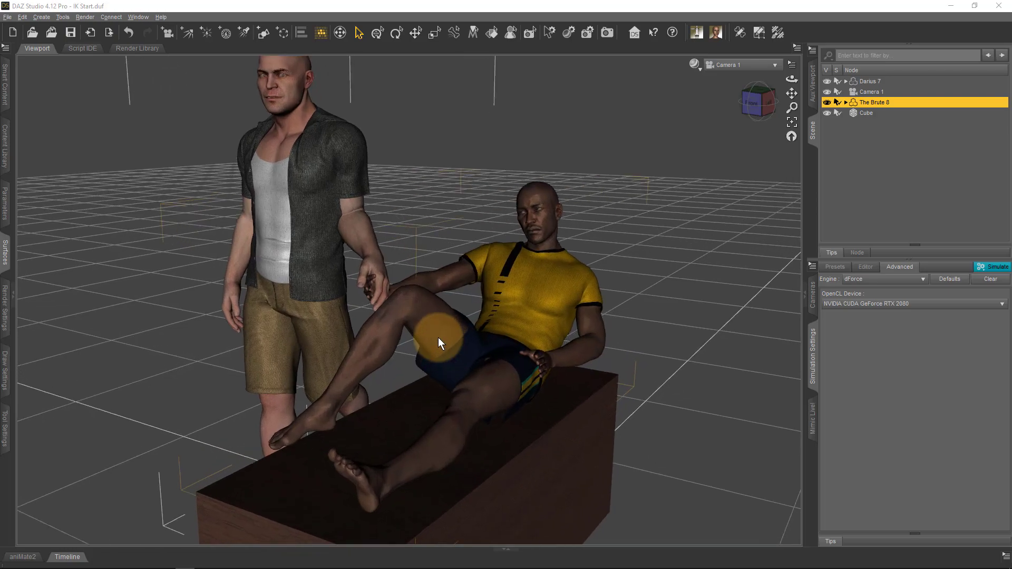
scroll(440, 343, up, 5)
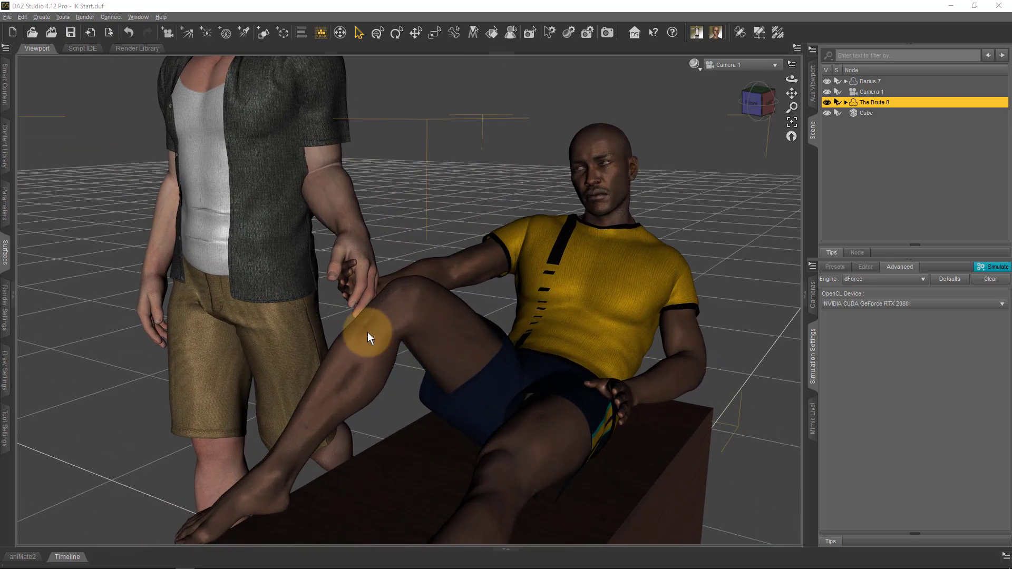
middle_drag(333, 327, 333, 328)
mouse_move(332, 327)
alt+mouse_down()
mouse_move(338, 318)
mouse_move(332, 330)
alt+mouse_up()
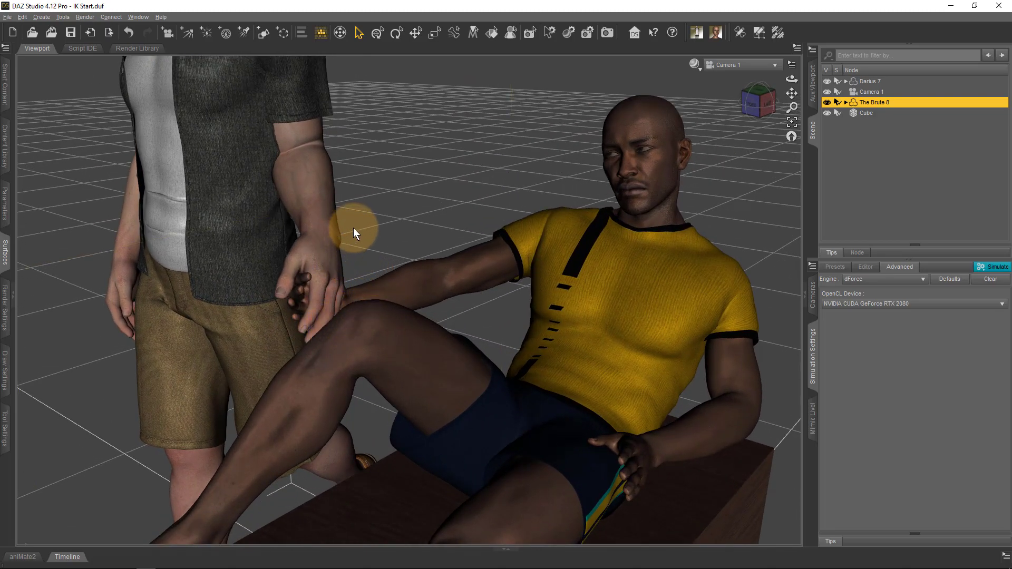
alt+drag(347, 261, 347, 261)
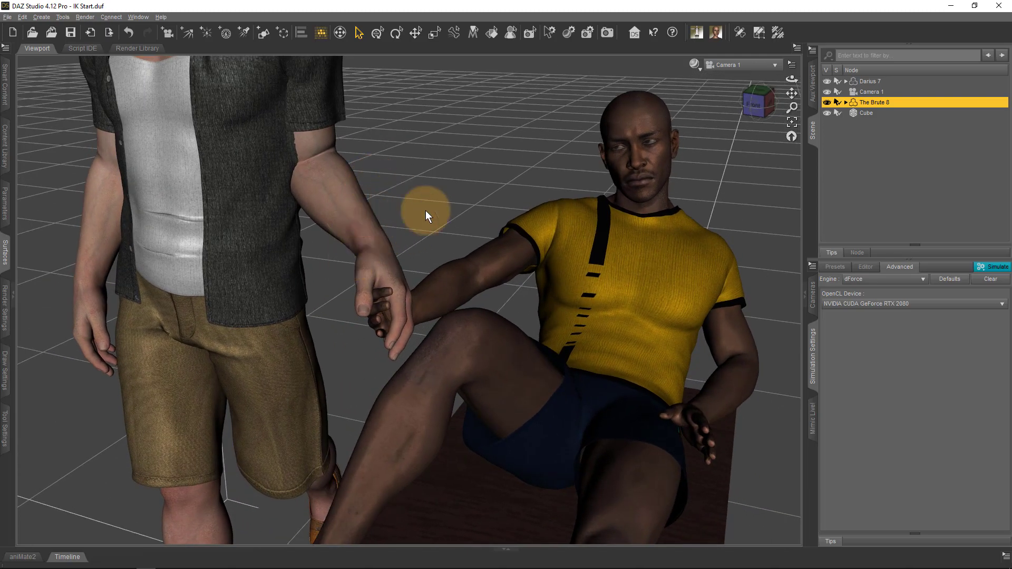
scroll(425, 211, down, 10)
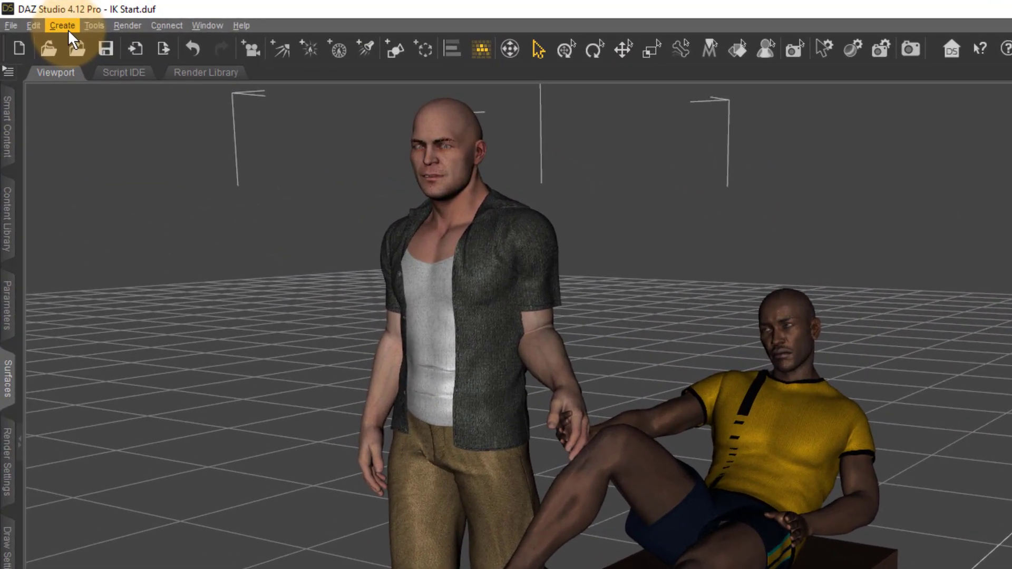
click(68, 25)
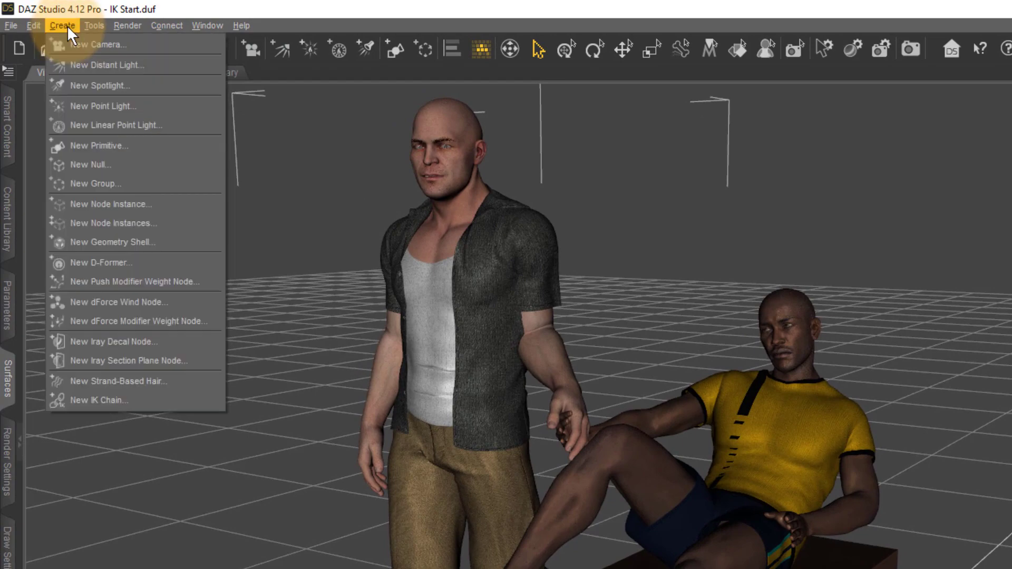
click(128, 166)
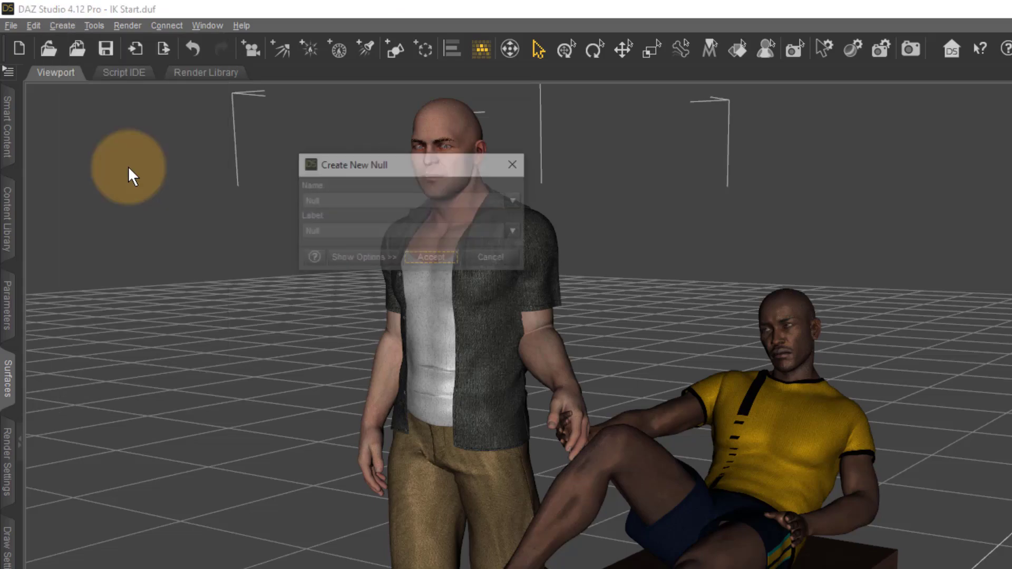
click(433, 258)
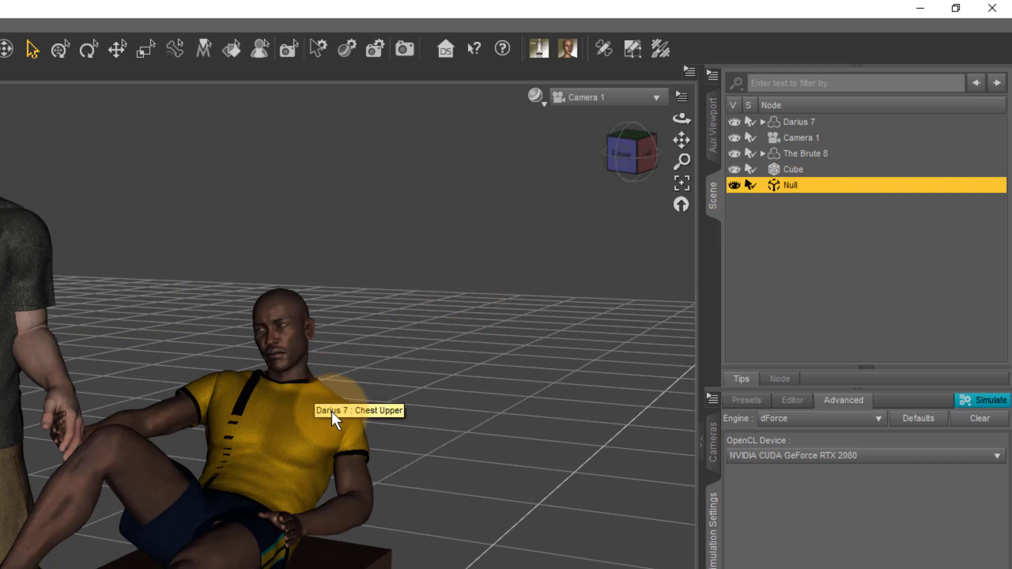
Step: Switch to the Universal tool and orbit to look down on the new null
click(60, 49)
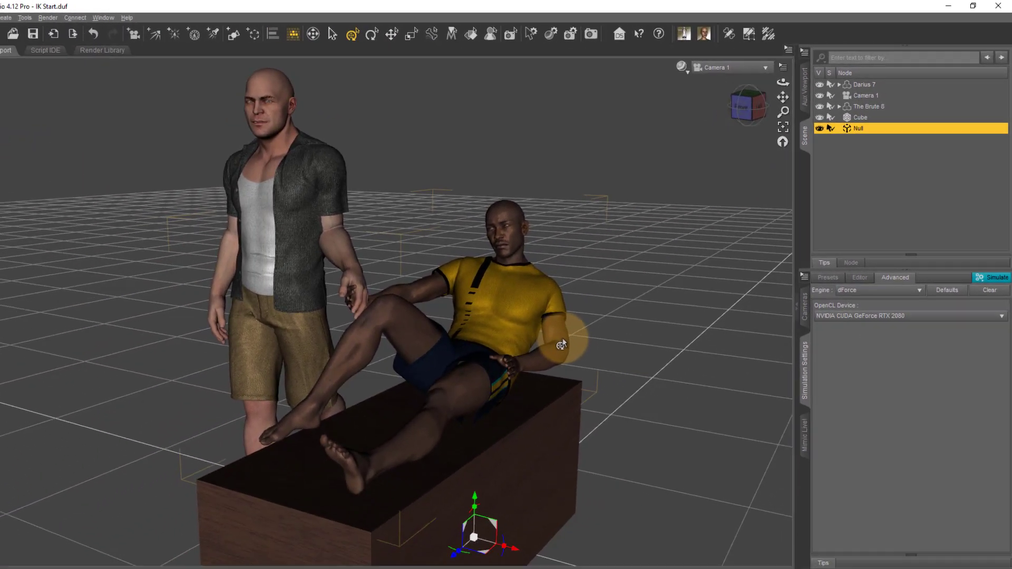
scroll(358, 499, down, 4)
middle_drag(516, 361, 514, 360)
drag(513, 361, 517, 360)
middle_drag(517, 360, 516, 361)
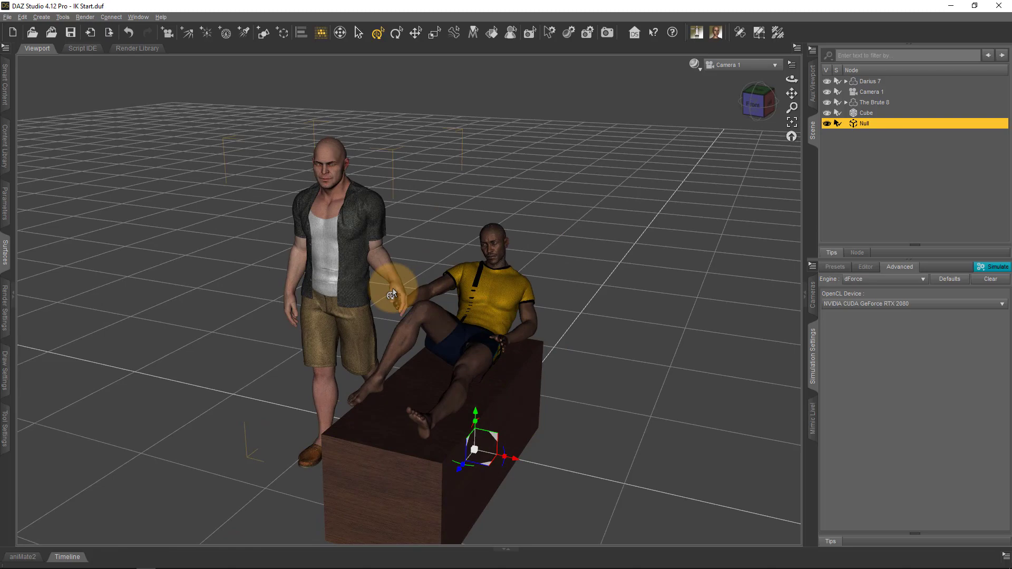
scroll(400, 296, up, 3)
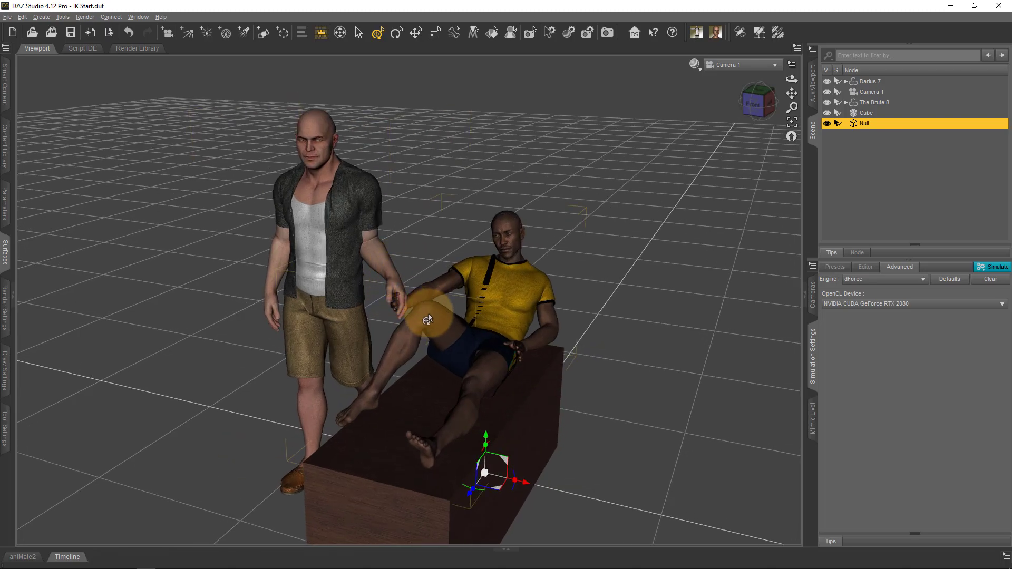
drag(428, 316, 423, 369)
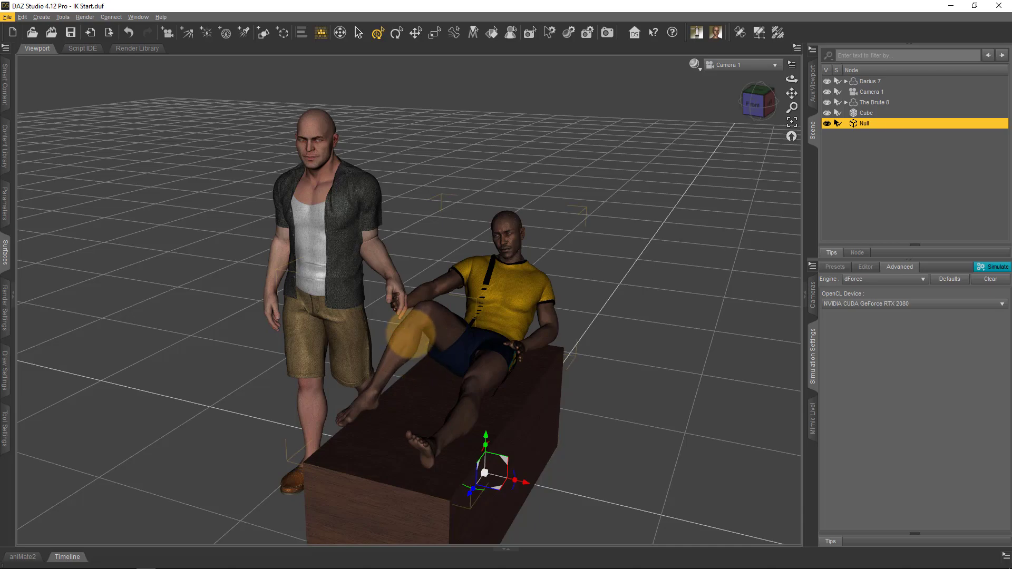
ctrl+alt+drag(410, 333, 411, 334)
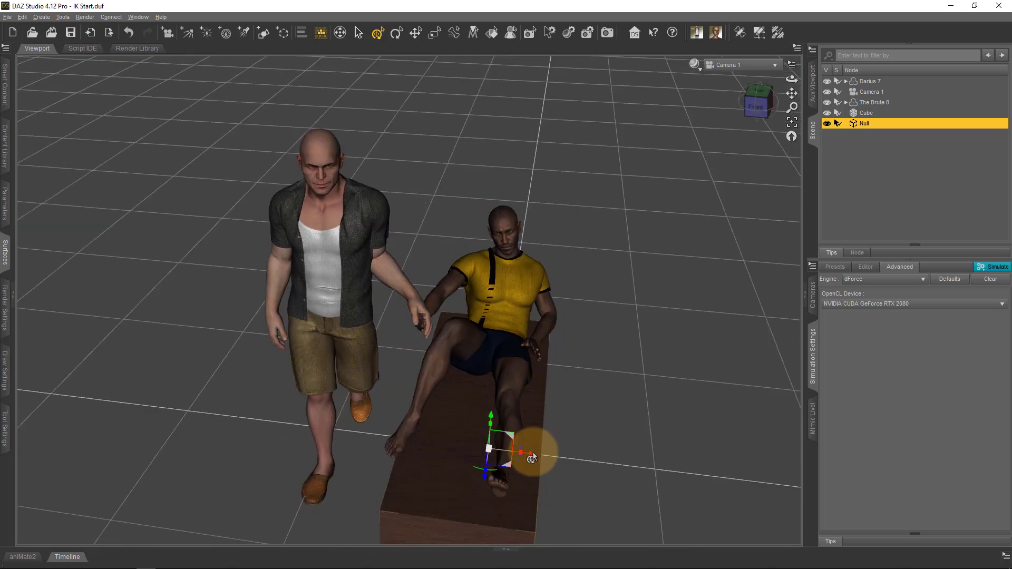
Step: Drag the null sideways and upward until it sits on Darius 7's wrist at the joined hands
drag(531, 459, 442, 456)
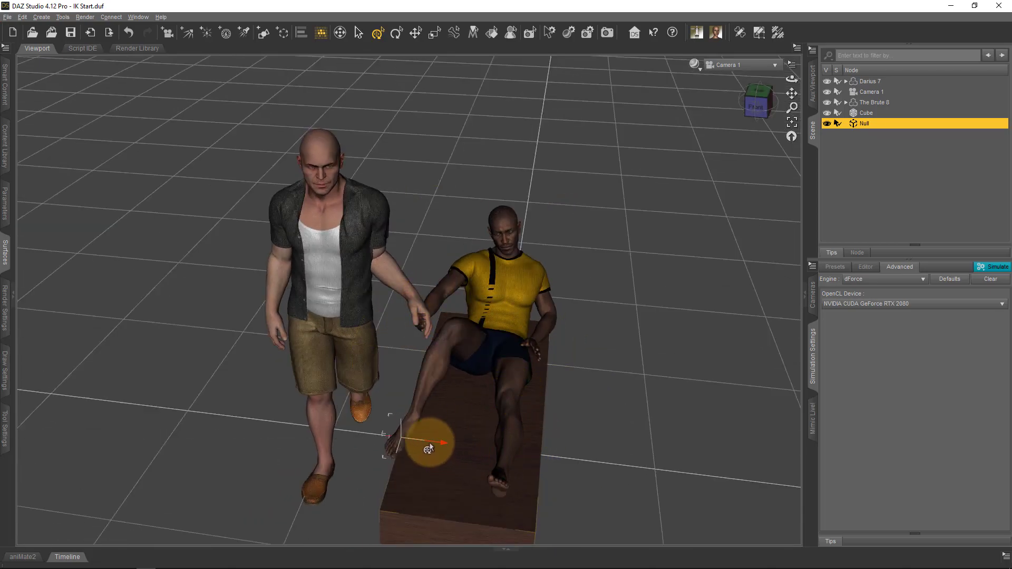
drag(400, 401, 211, 294)
scroll(441, 277, up, 6)
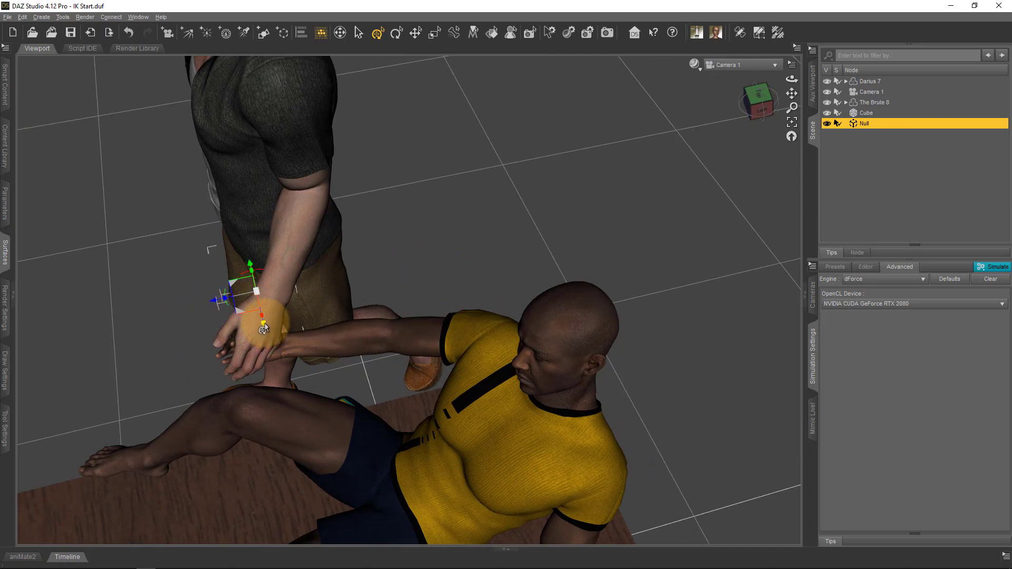
drag(263, 324, 277, 375)
drag(350, 338, 352, 266)
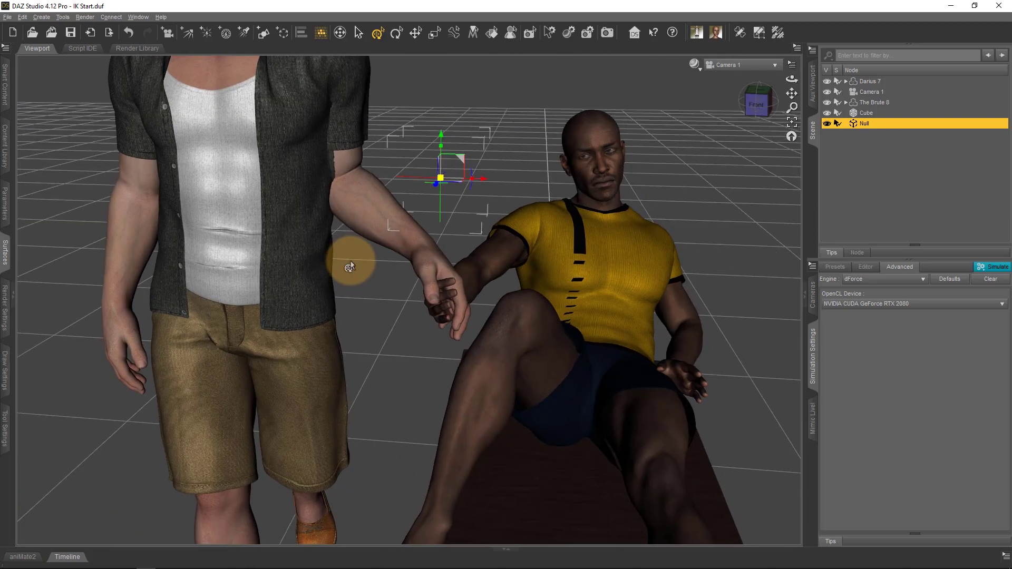
drag(442, 133, 442, 179)
mouse_move(444, 229)
ctrl+alt+mouse_down()
mouse_move(442, 239)
mouse_move(462, 239)
mouse_move(446, 240)
ctrl+alt+mouse_up()
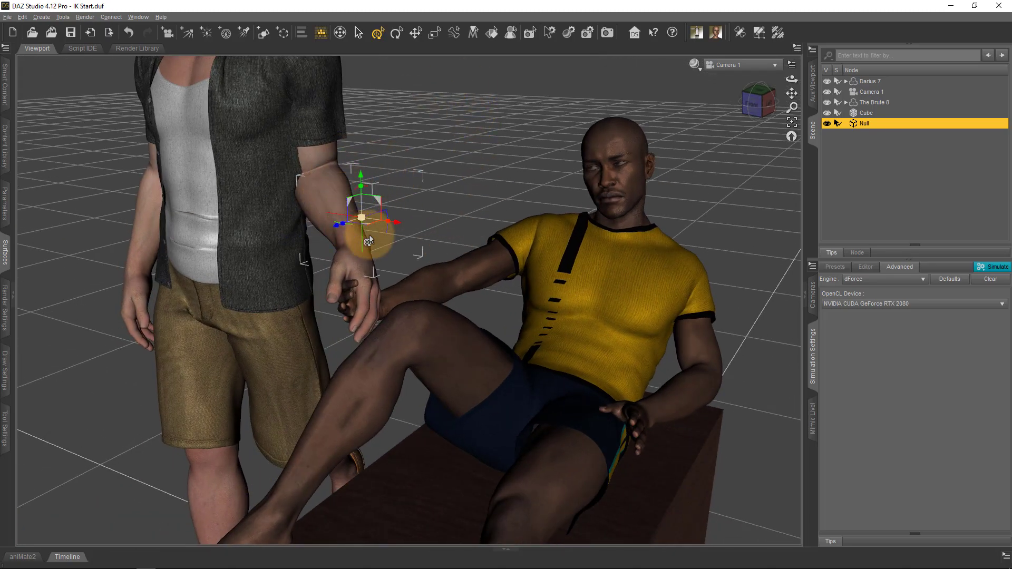
scroll(368, 241, down, 6)
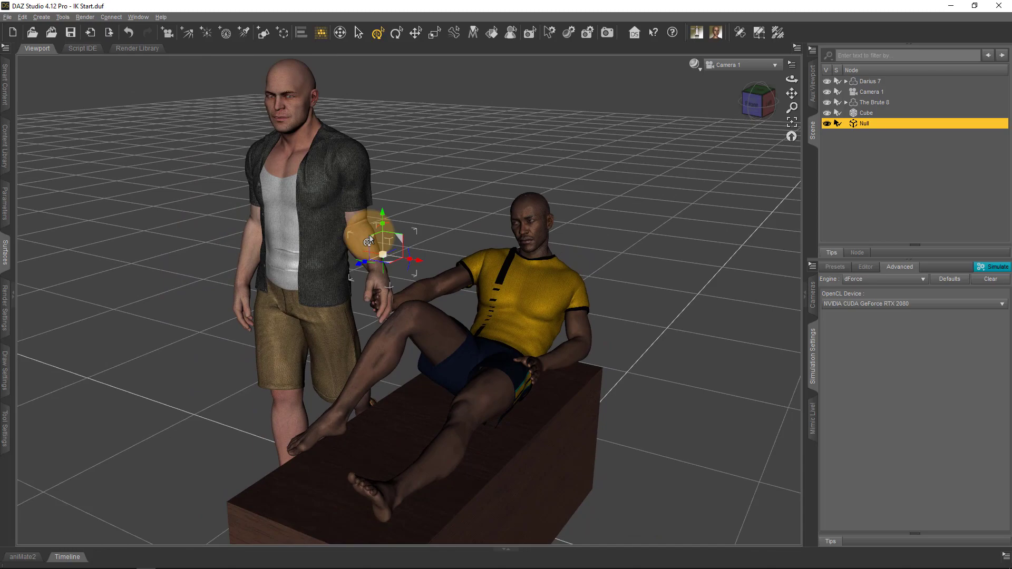
scroll(368, 240, up, 6)
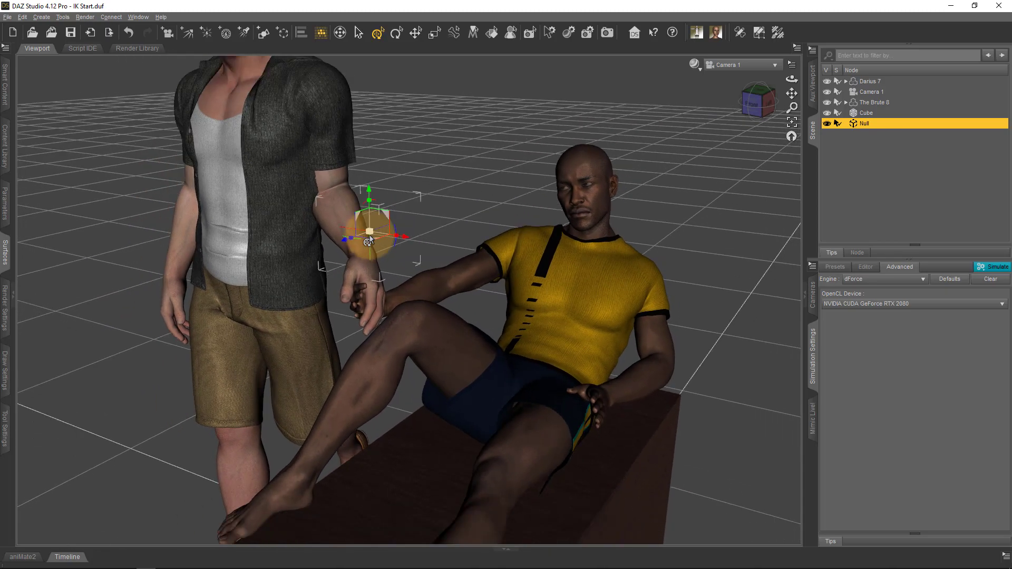
scroll(370, 240, down, 5)
middle_drag(337, 248, 363, 239)
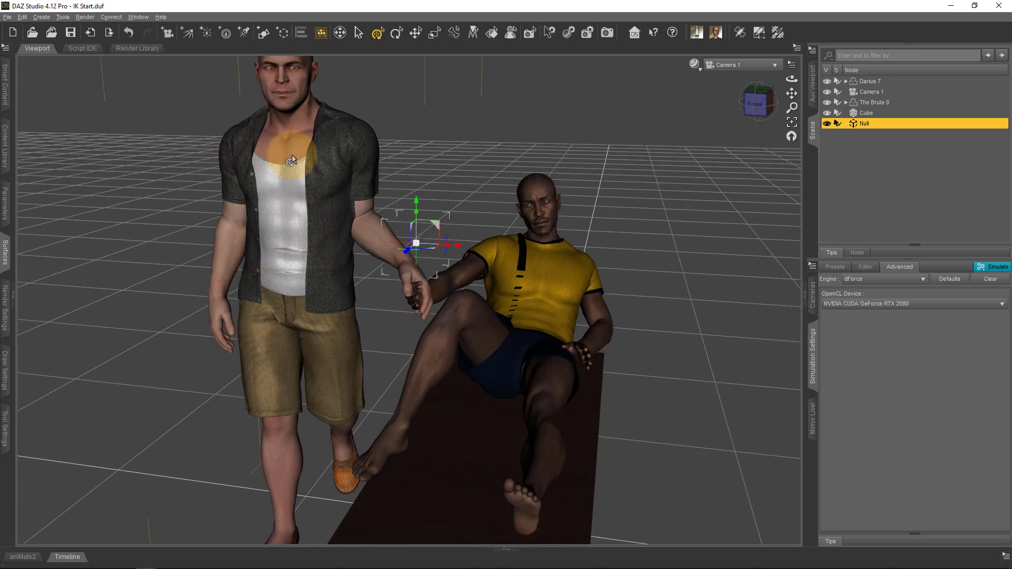
scroll(301, 190, up, 5)
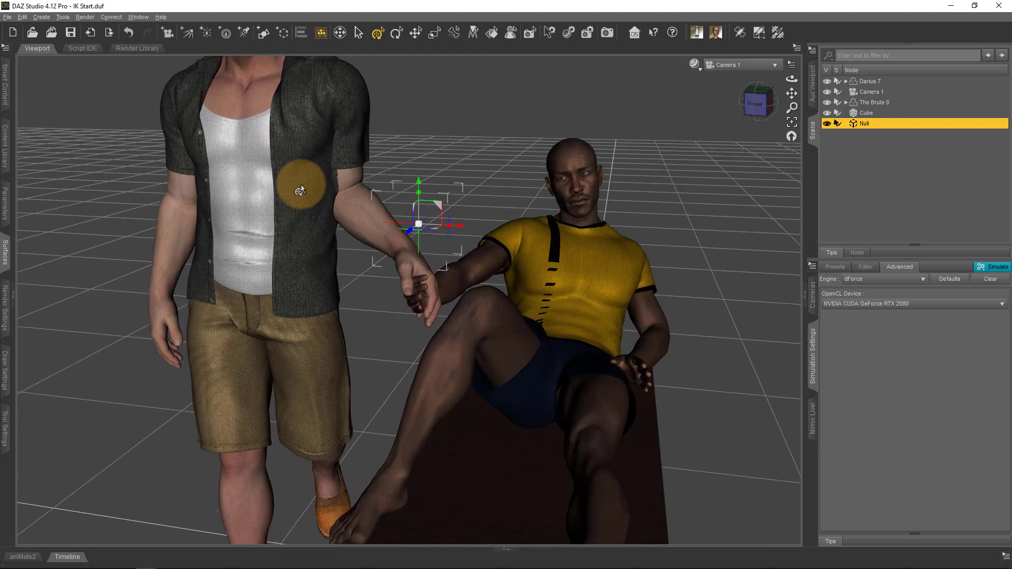
Step: Select The Brute 8 and expand its bones to select the Left Hand bone
click(410, 257)
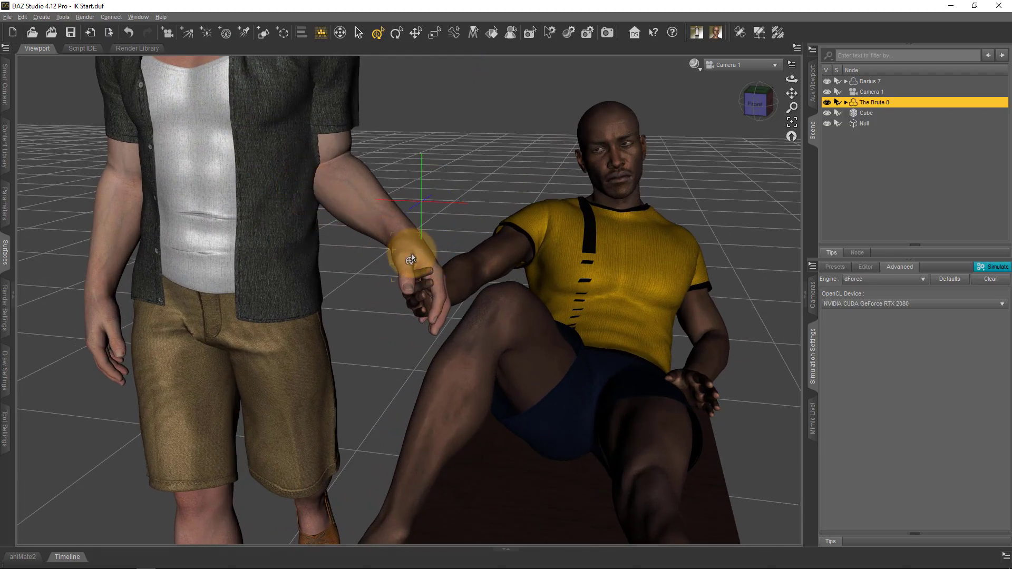
click(400, 254)
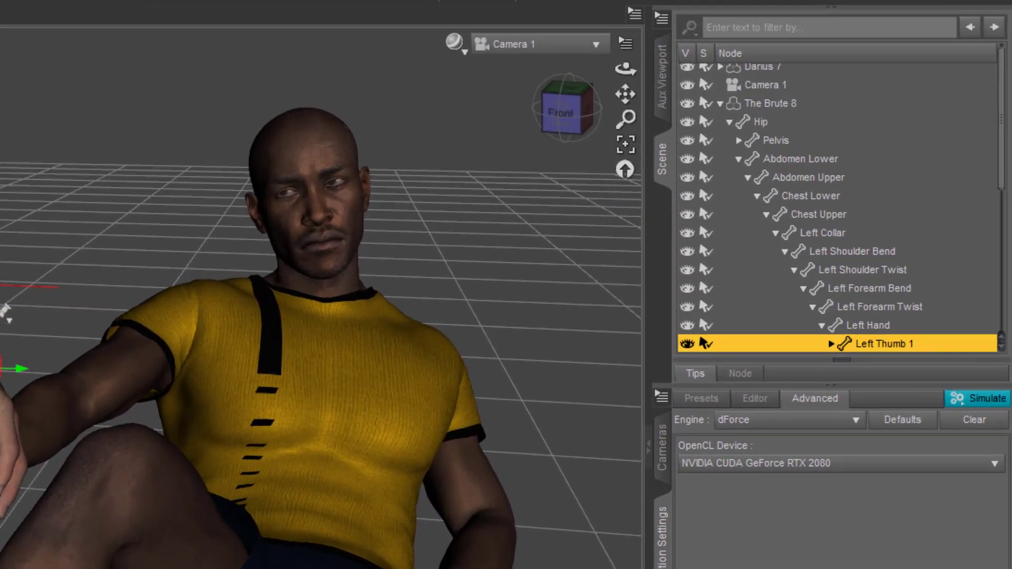
middle_drag(395, 226, 485, 230)
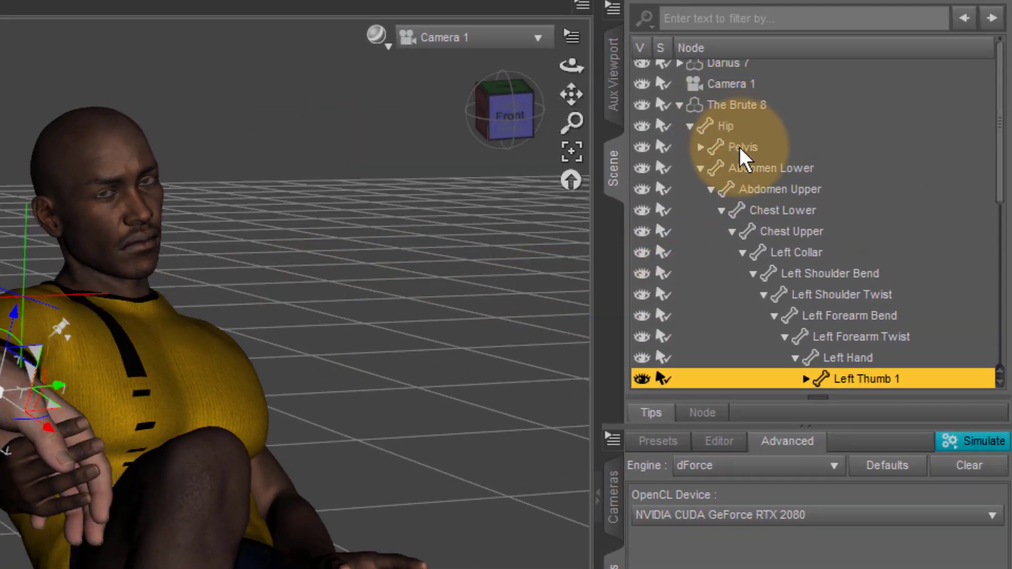
scroll(767, 234, down, 3)
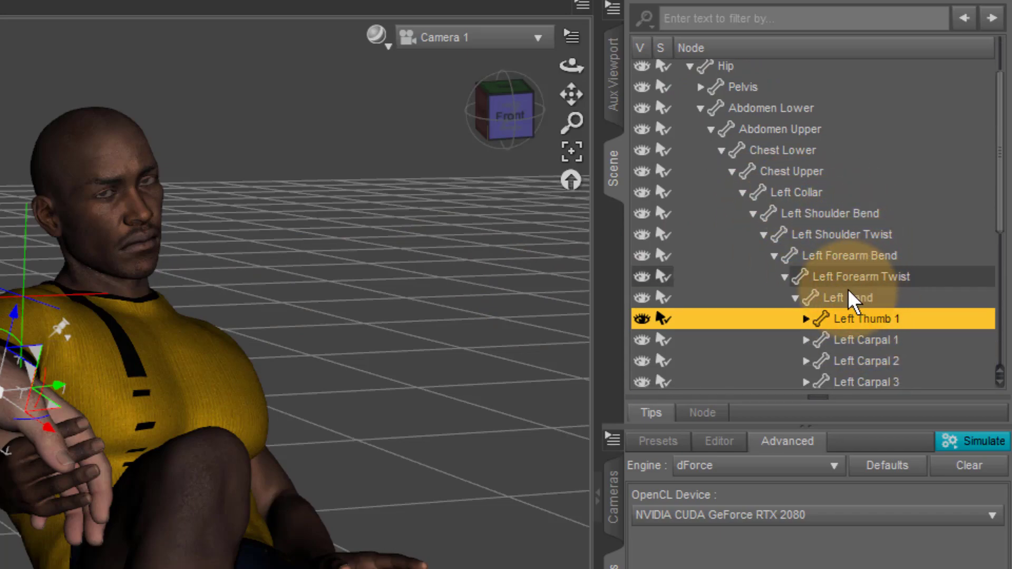
click(846, 298)
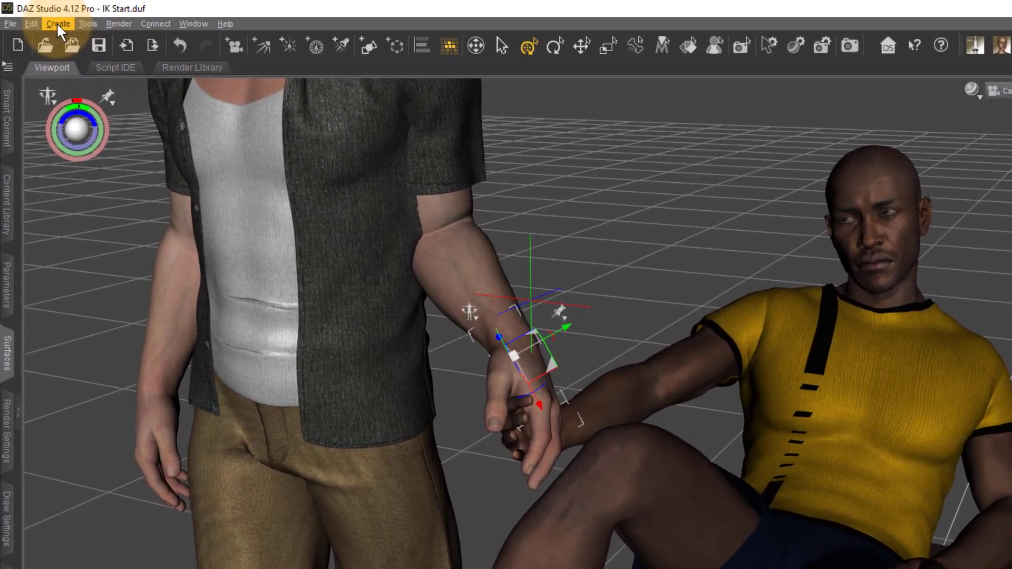
Step: Create an IK chain named 'Brute Hand Left' on The Brute 8's left hand
click(42, 17)
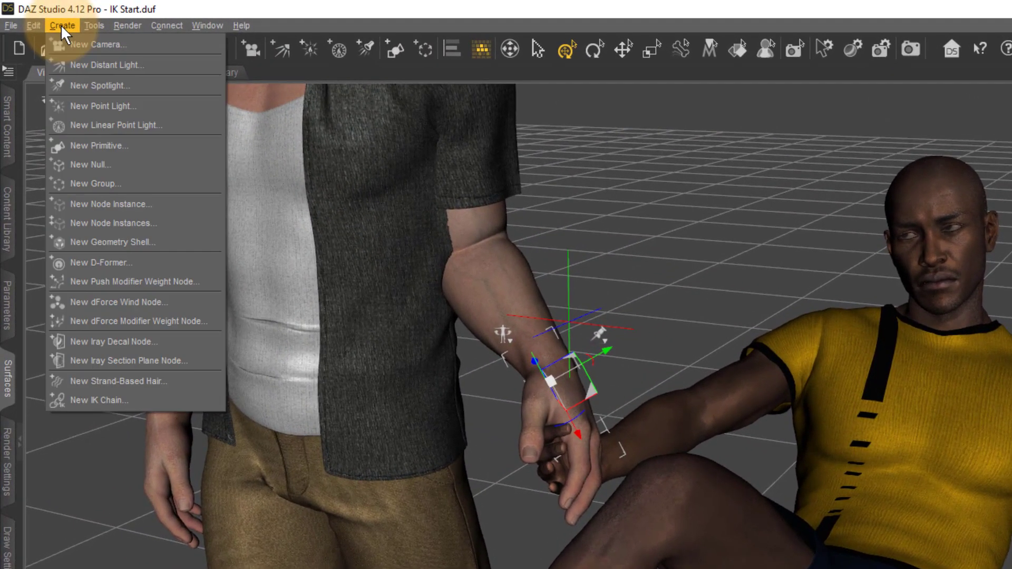
click(145, 399)
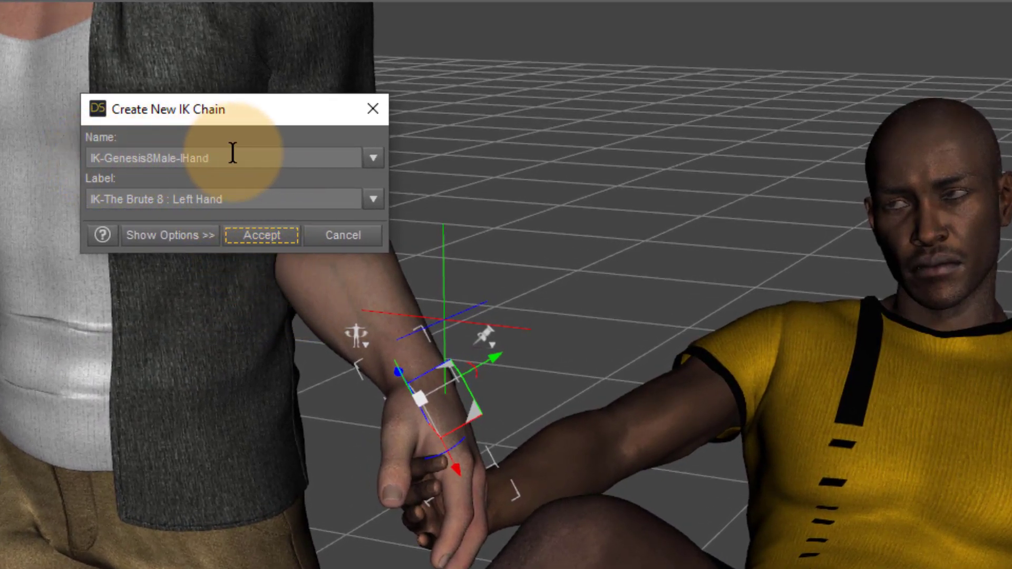
drag(245, 157, 90, 158)
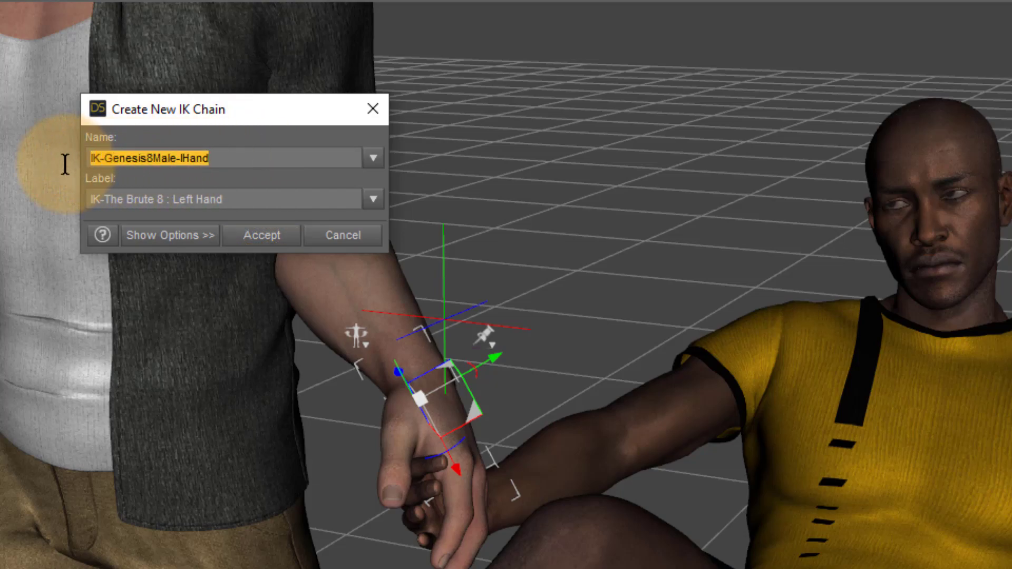
text(Brute Hand )
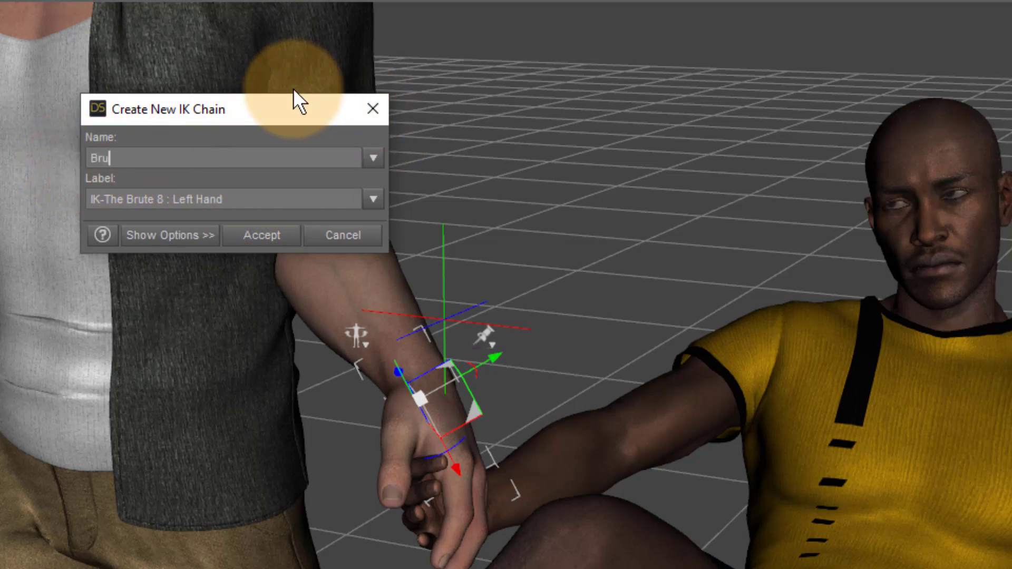
text(Left)
key(Return)
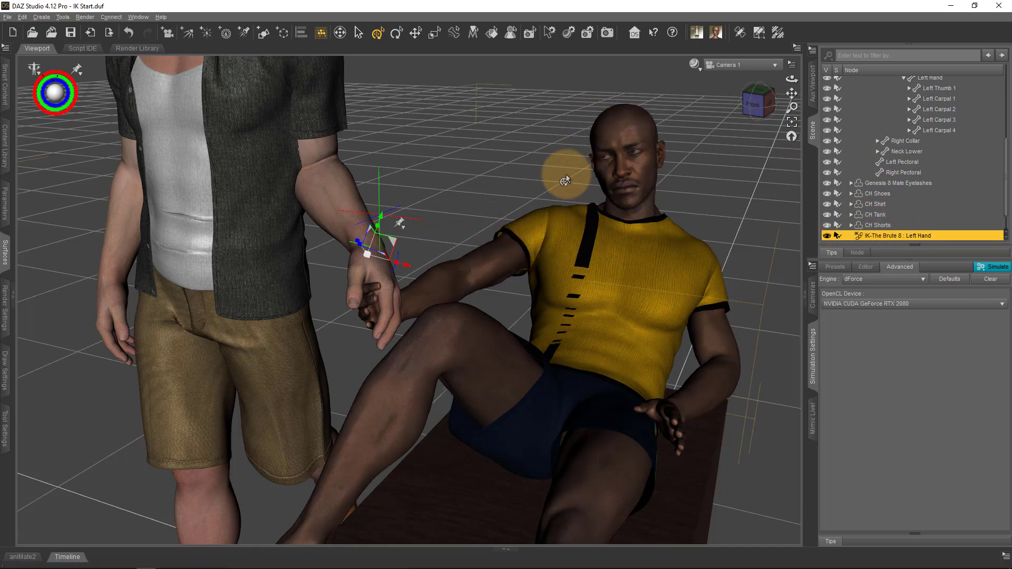
Step: Select Darius 7 and pick his Right Hand bone in the Scene pane hierarchy
middle_drag(555, 213, 611, 189)
click(520, 265)
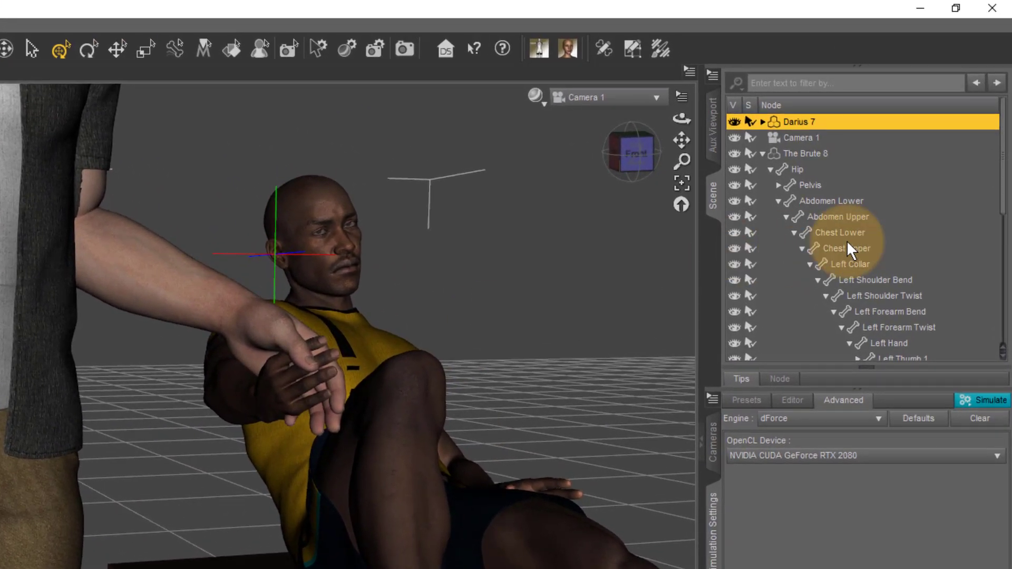
scroll(856, 241, down, 2)
scroll(883, 236, up, 2)
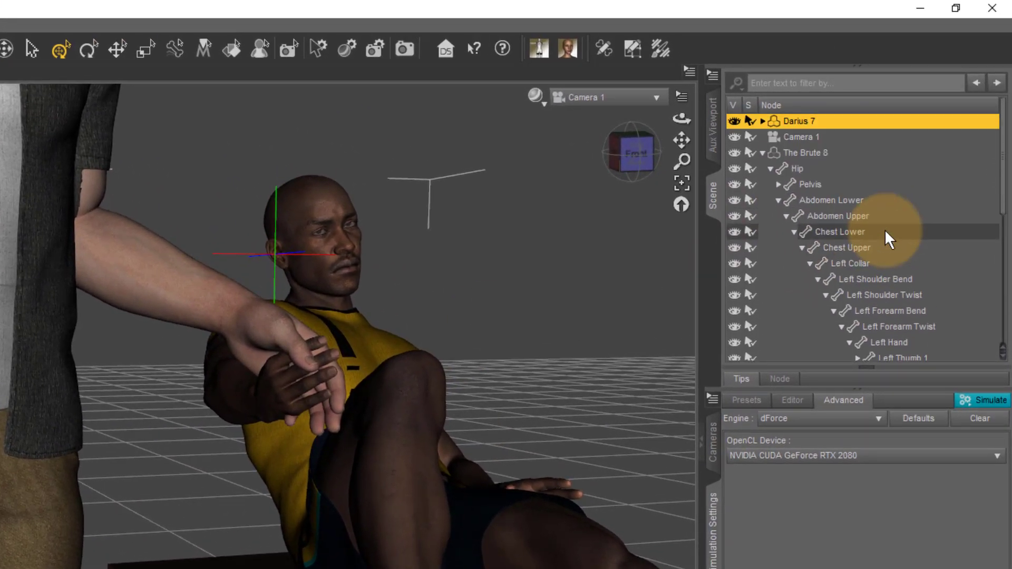
double_click(259, 404)
scroll(846, 235, down, 1)
scroll(845, 243, down, 2)
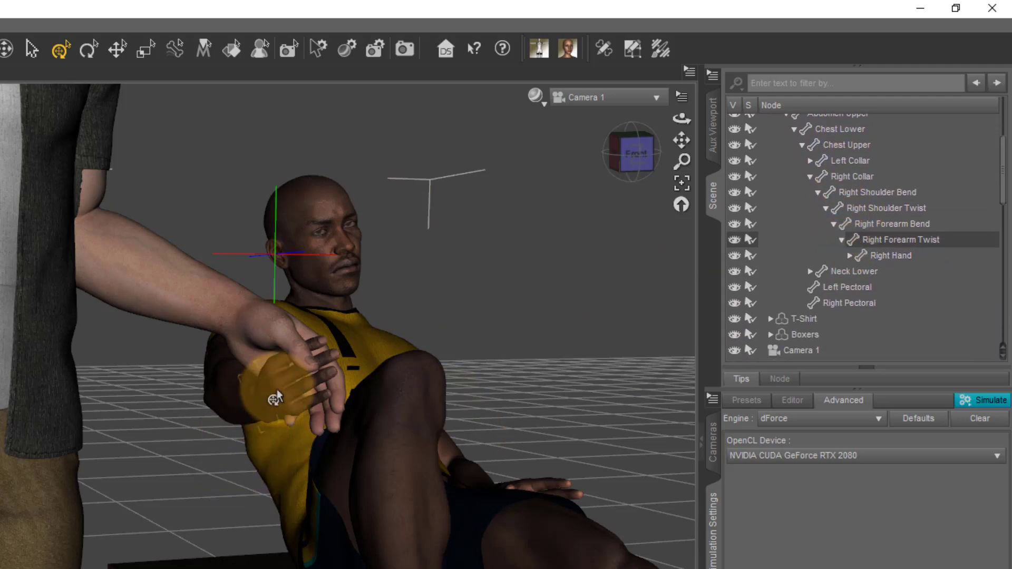
click(745, 256)
double_click(896, 256)
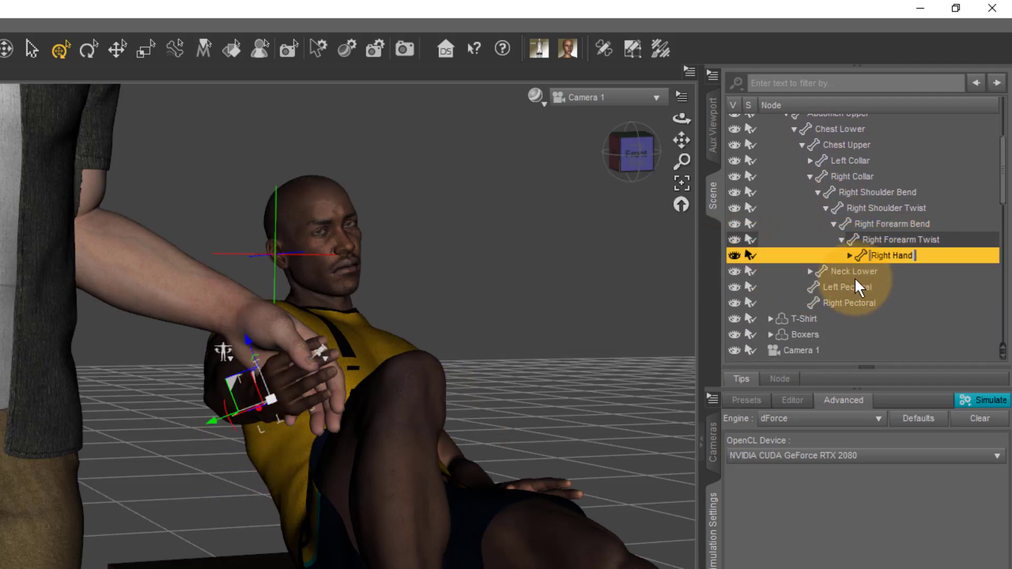
click(881, 238)
click(887, 252)
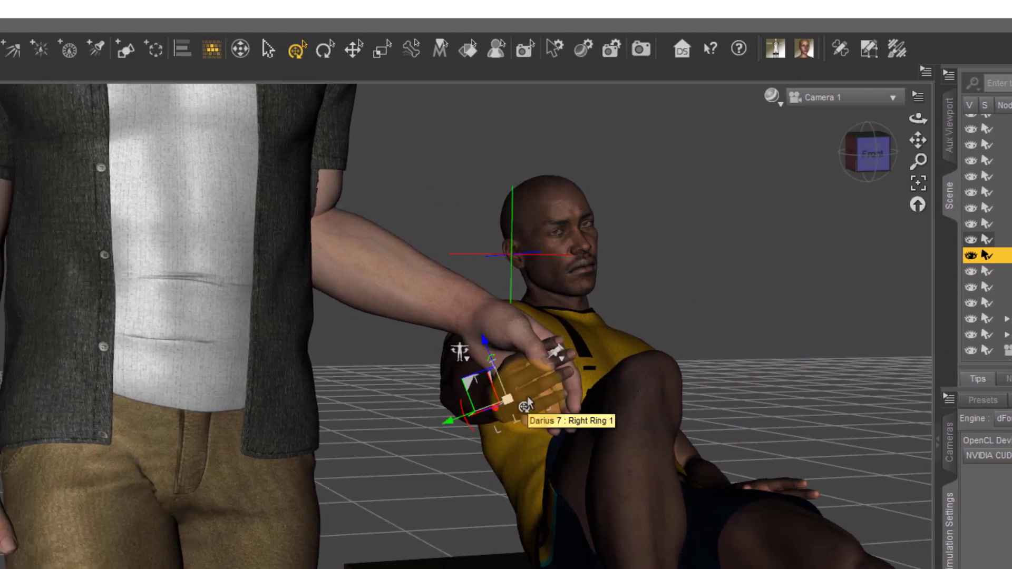
middle_drag(290, 396, 496, 351)
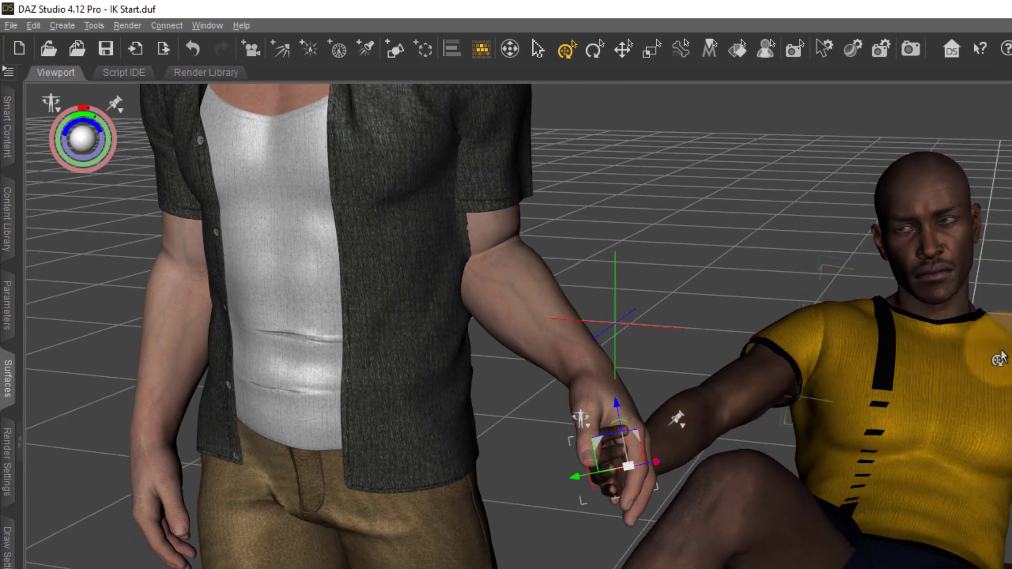
Step: Create an IK chain named 'Darius Hand Right' on Darius 7's right hand
click(64, 27)
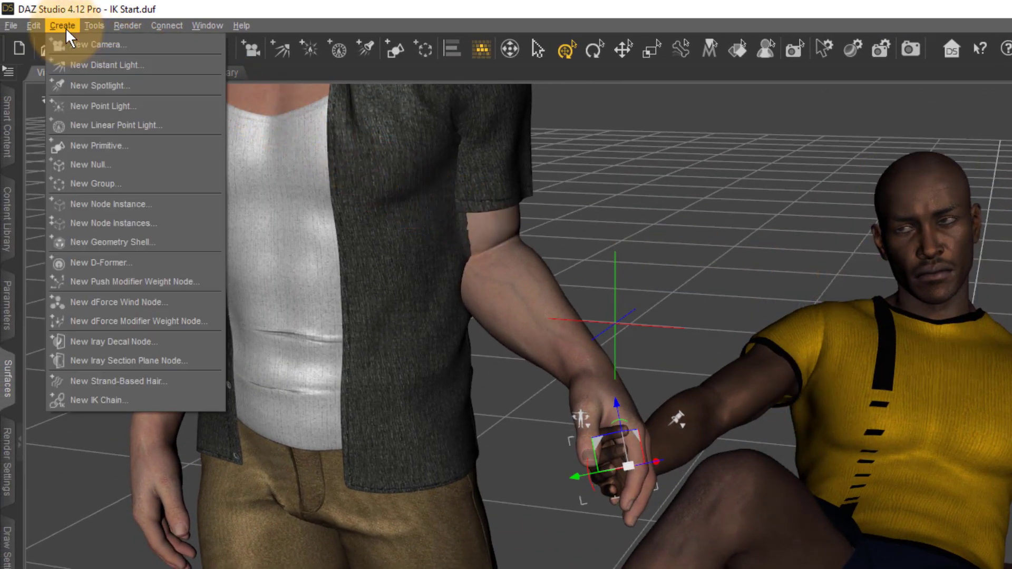
click(146, 401)
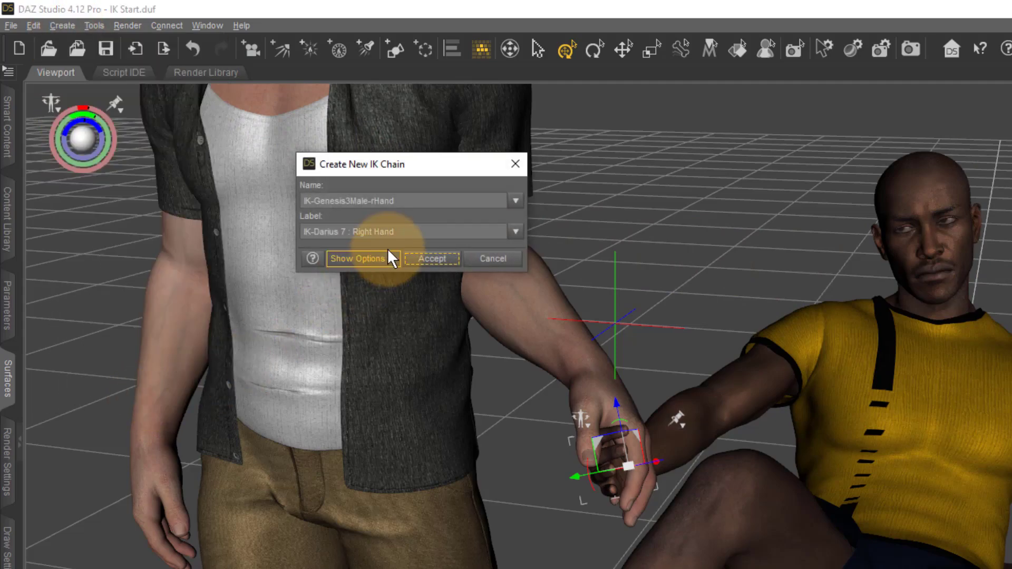
drag(406, 199, 267, 195)
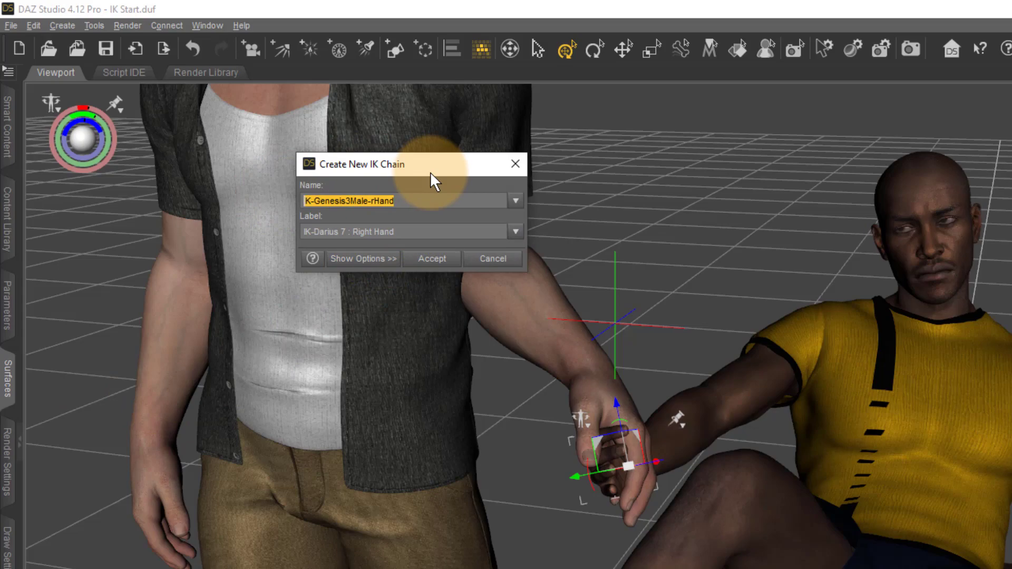
text(Darius Hand)
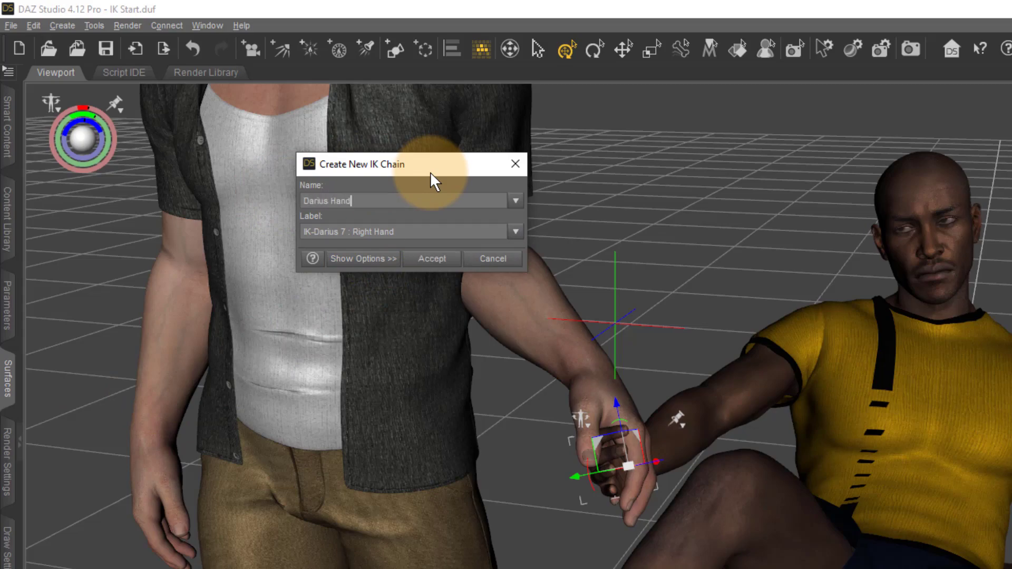
text( Right)
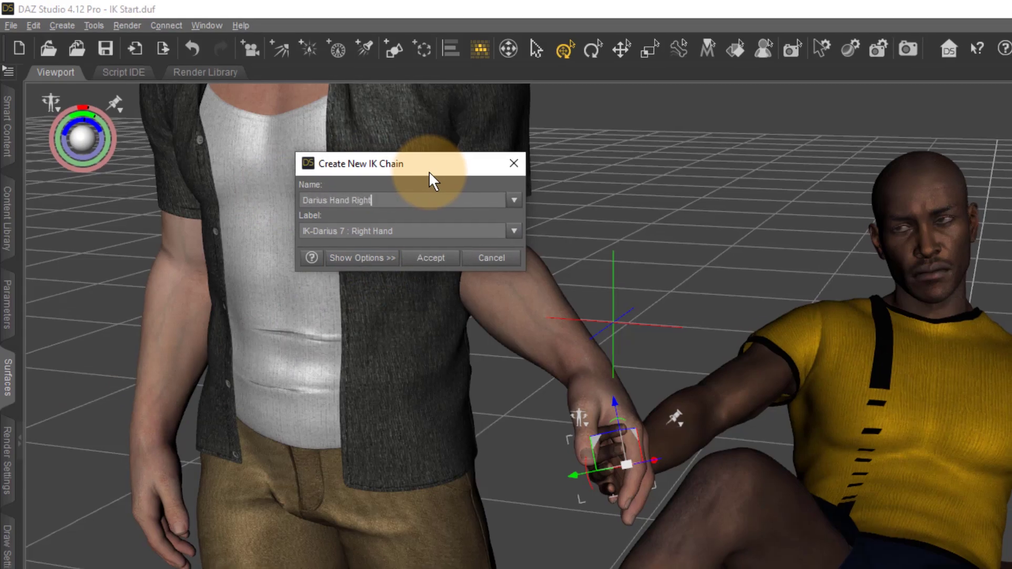
key(Return)
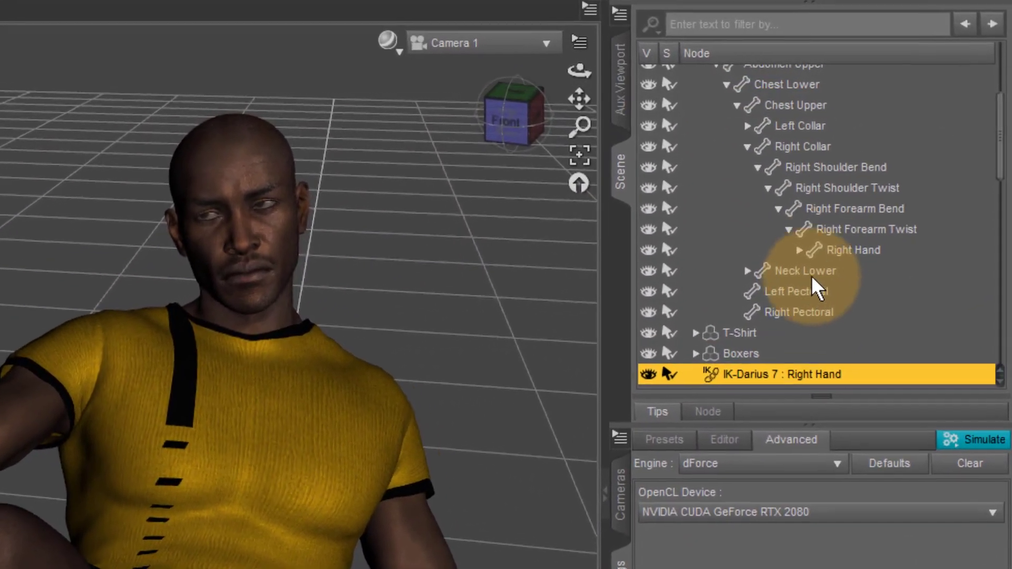
Step: Parent the IK-Darius 7 : Right Hand chain under Null in the Scene pane
scroll(923, 143, down, 1)
scroll(837, 201, down, 3)
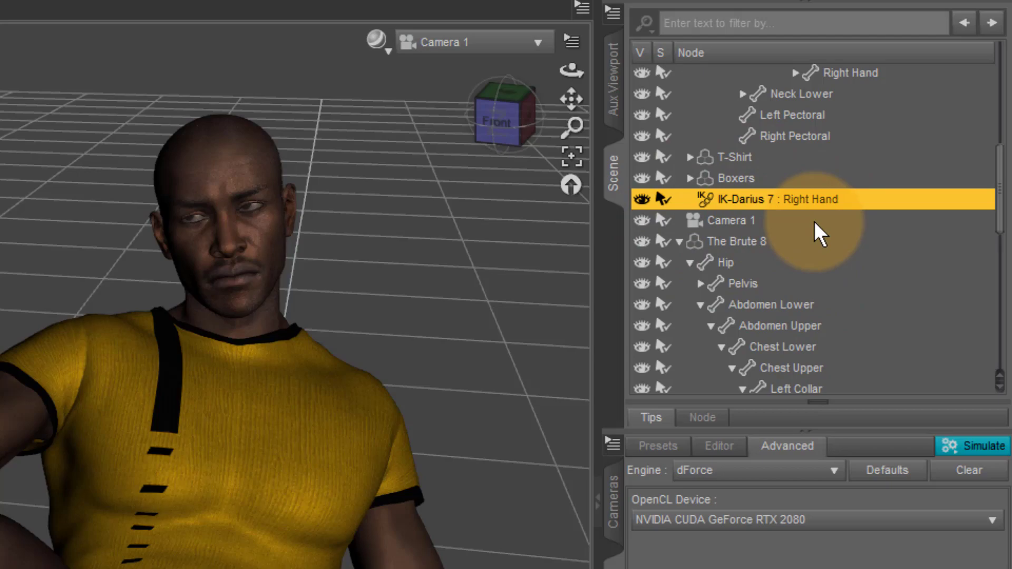
click(679, 241)
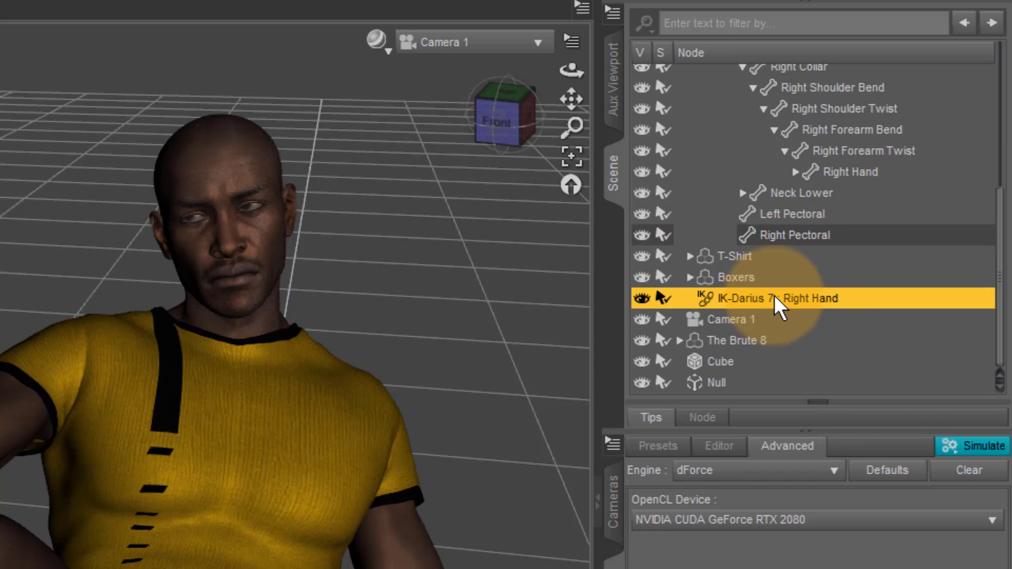
drag(773, 295, 772, 310)
drag(743, 364, 727, 378)
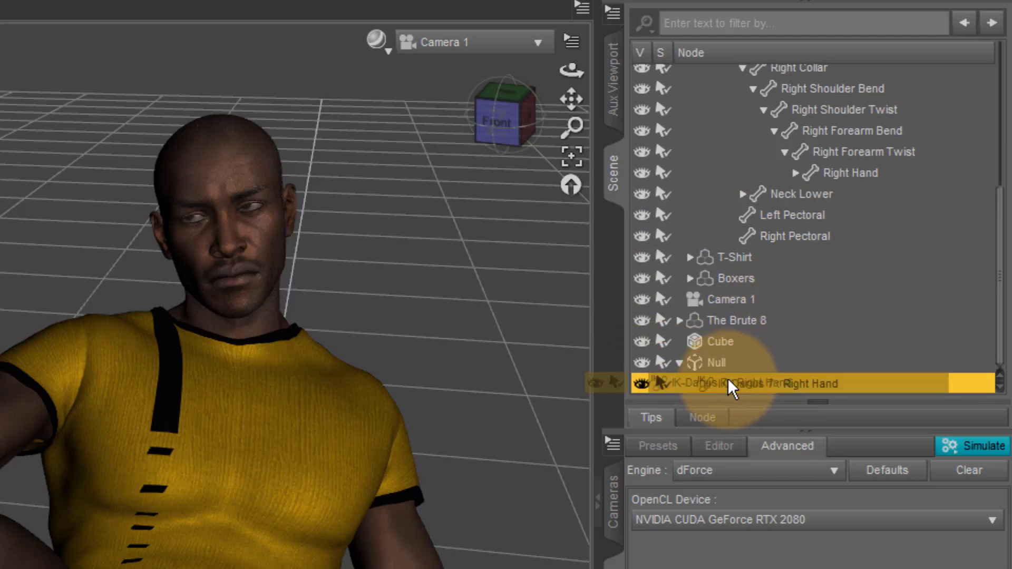
Step: Parent the IK-The Brute 8 : Left Hand chain under Null as well, then select Null
click(679, 320)
scroll(774, 264, down, 5)
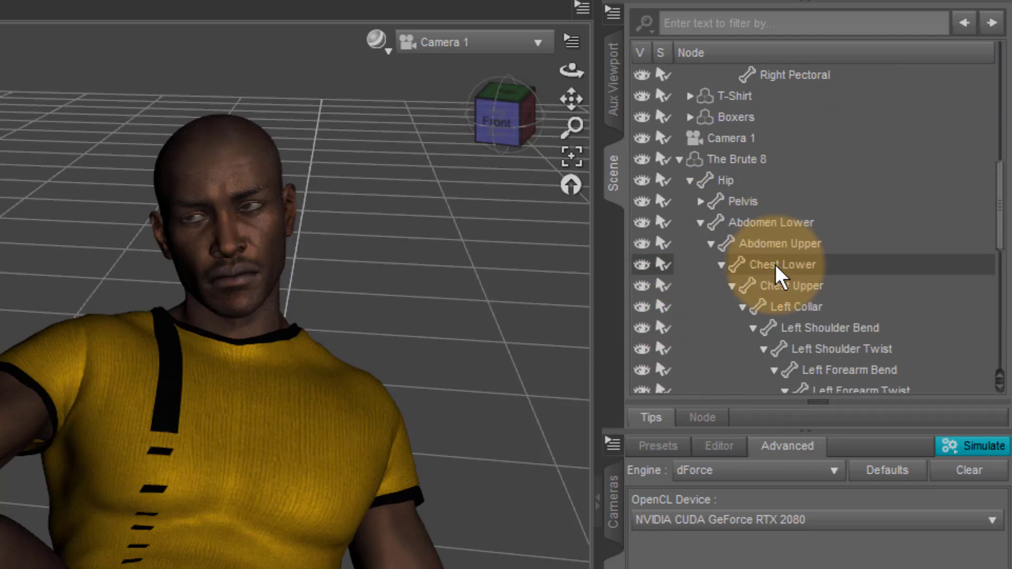
scroll(775, 265, down, 4)
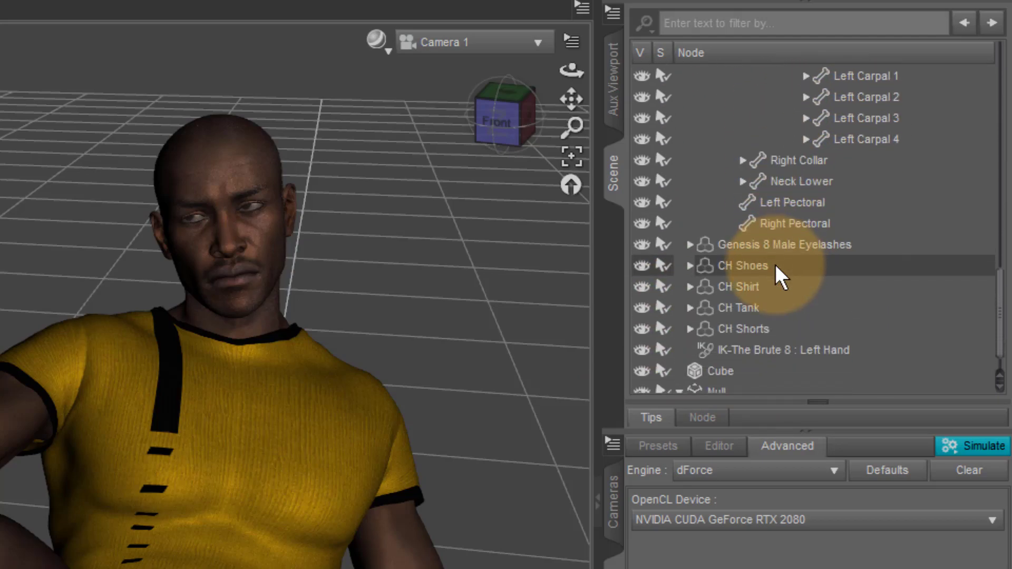
scroll(781, 261, down, 1)
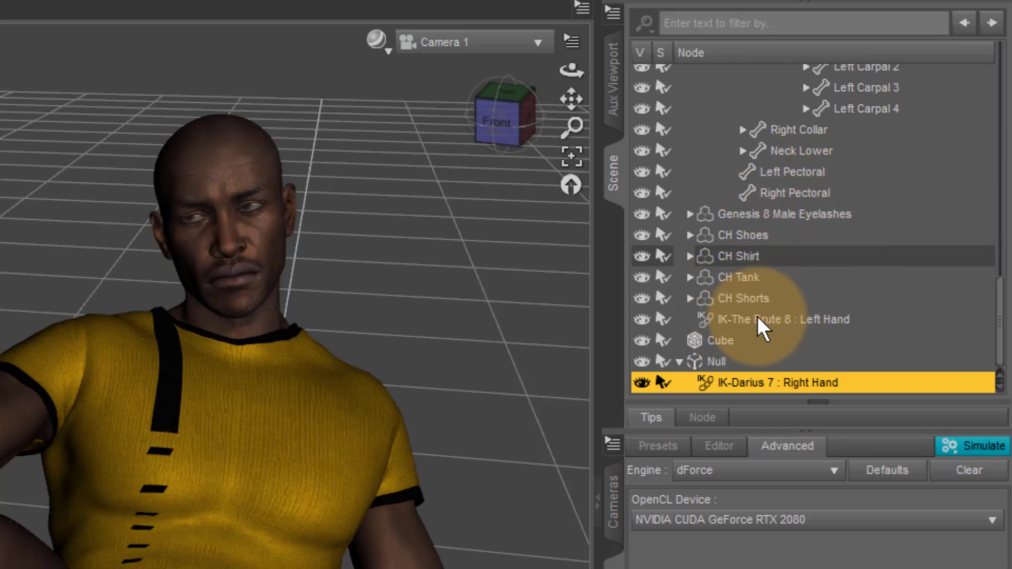
click(772, 321)
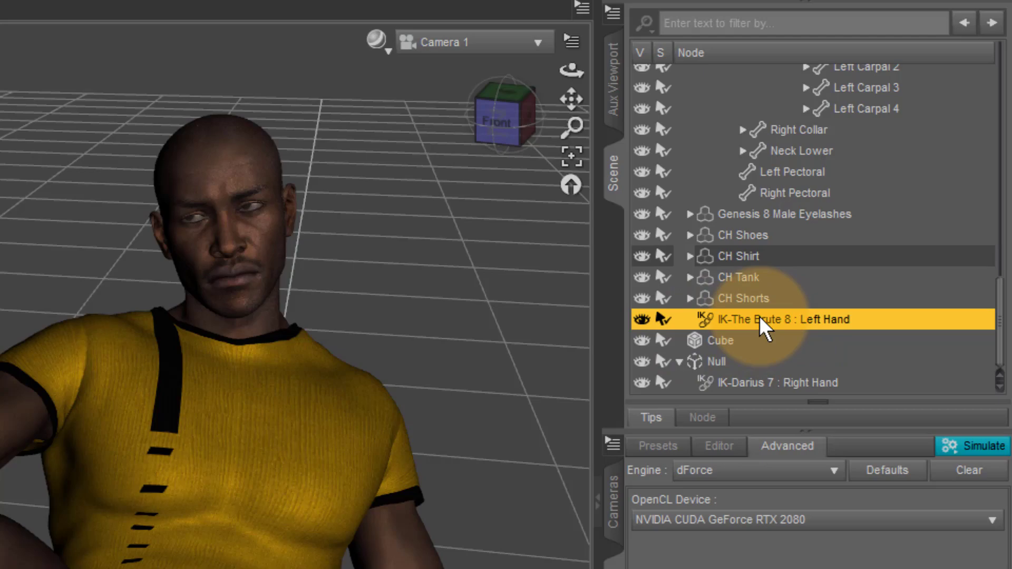
drag(760, 317, 724, 362)
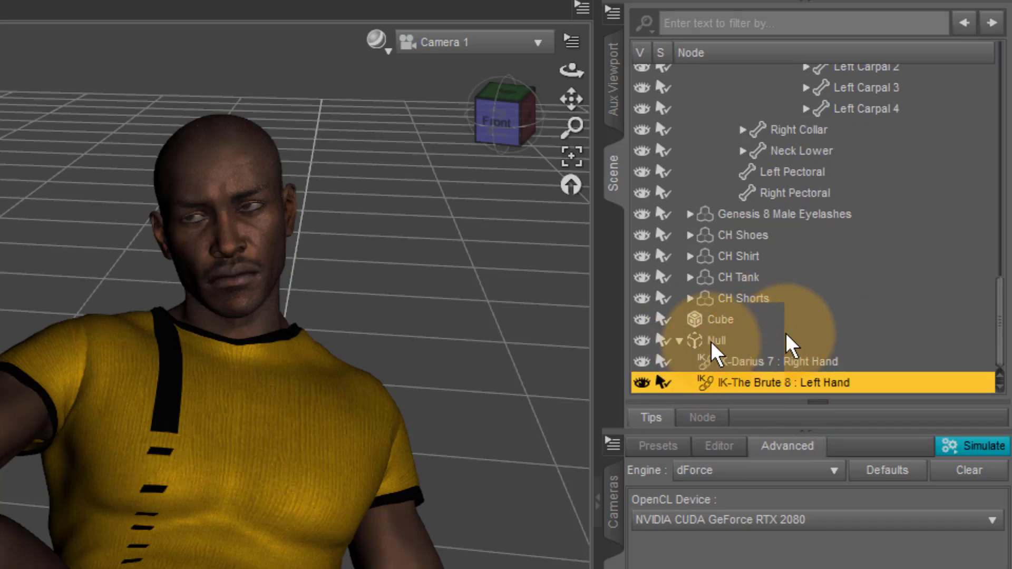
click(741, 381)
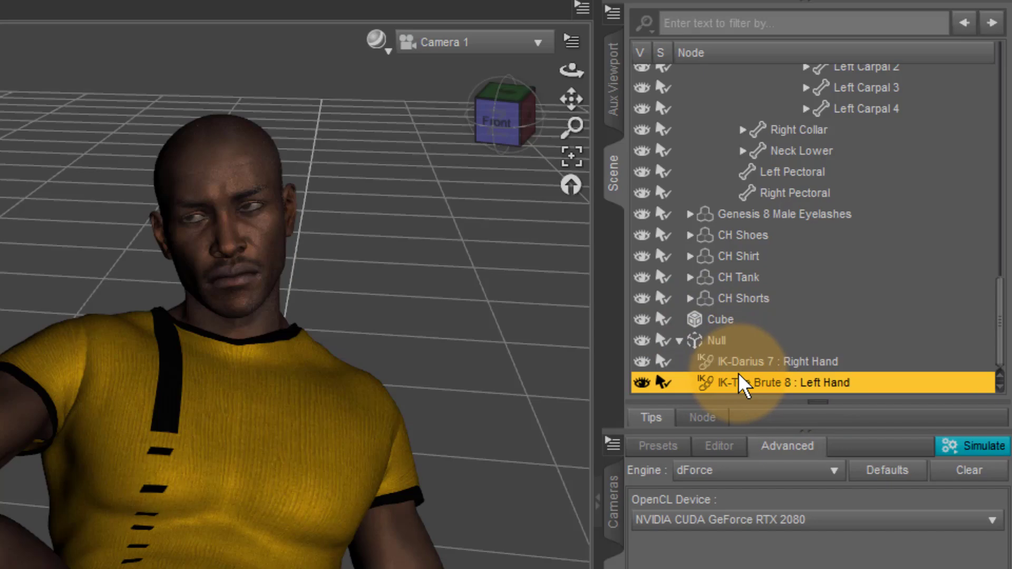
click(720, 340)
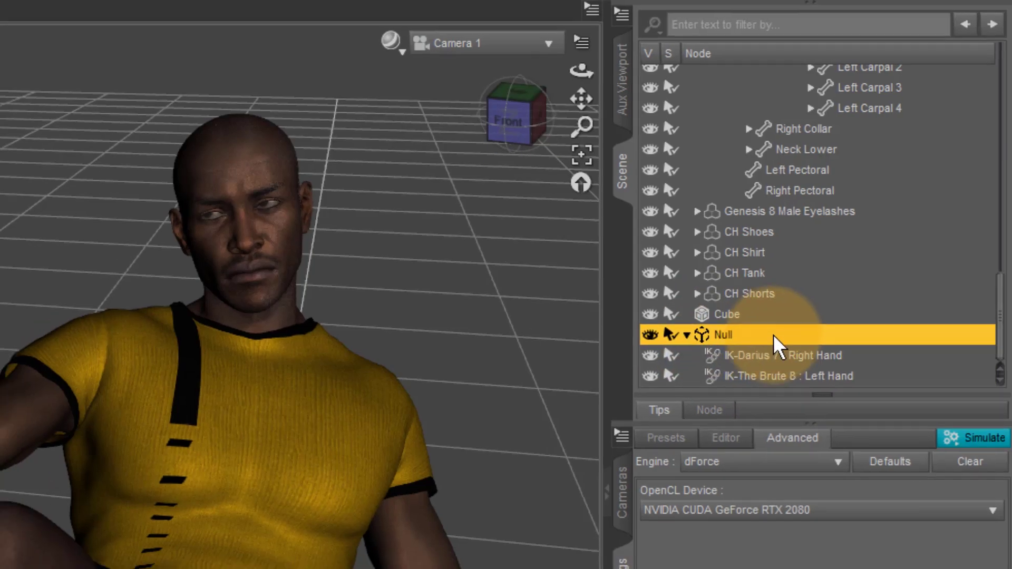
Step: Drag the Null upward, raising both joined hands together
scroll(589, 240, down, 5)
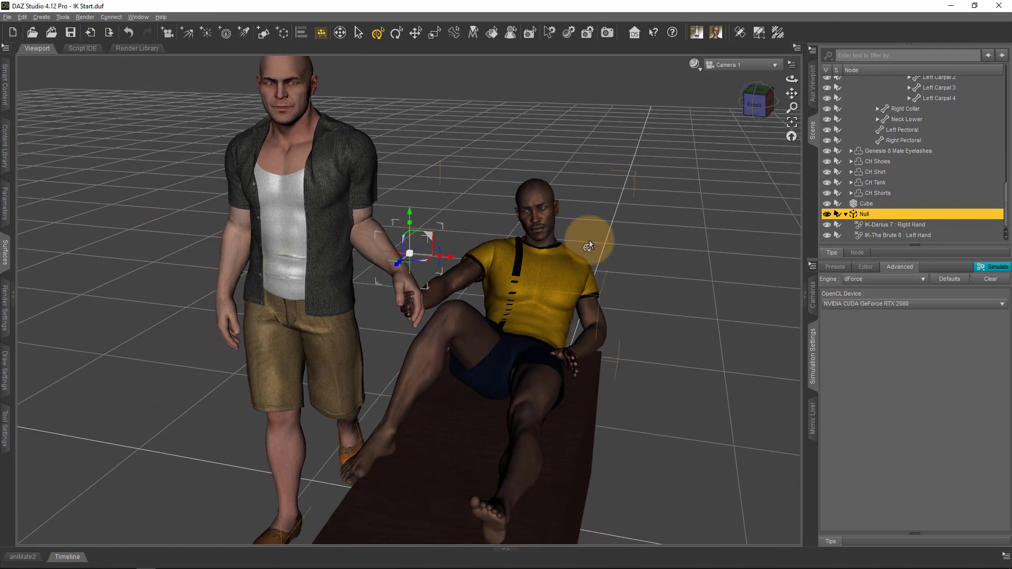
scroll(498, 242, up, 6)
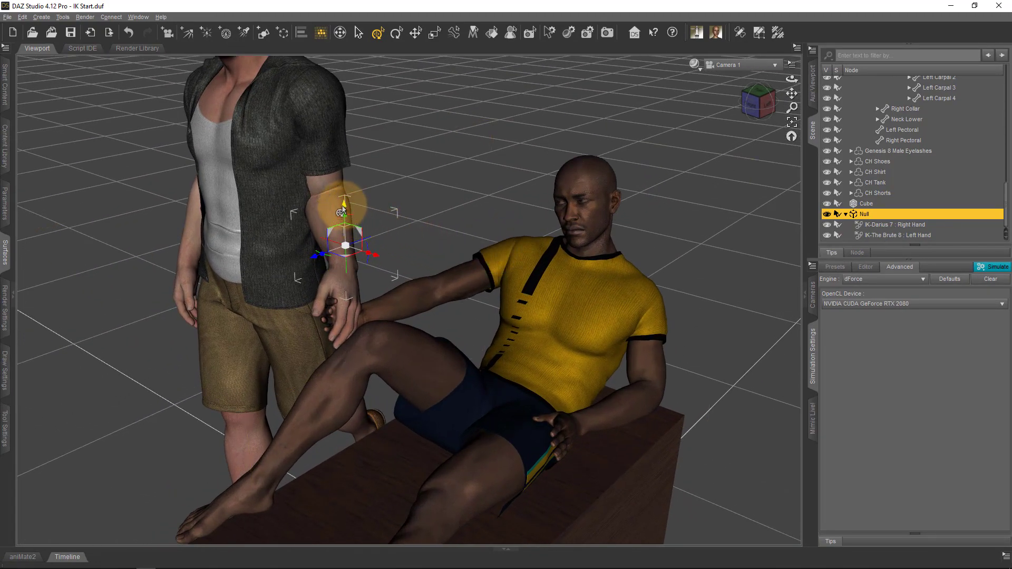
drag(345, 166, 345, 249)
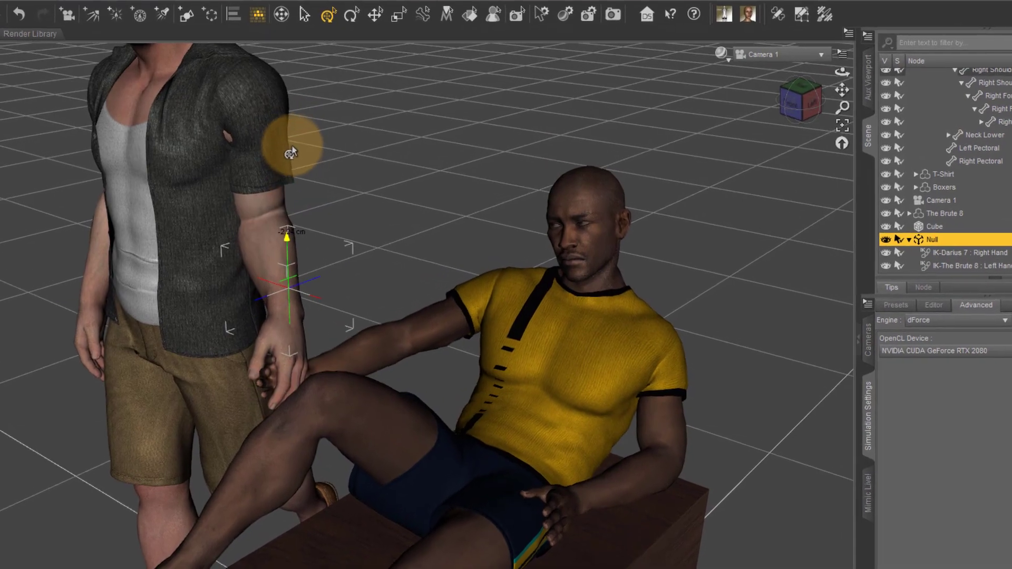
drag(292, 147, 303, 254)
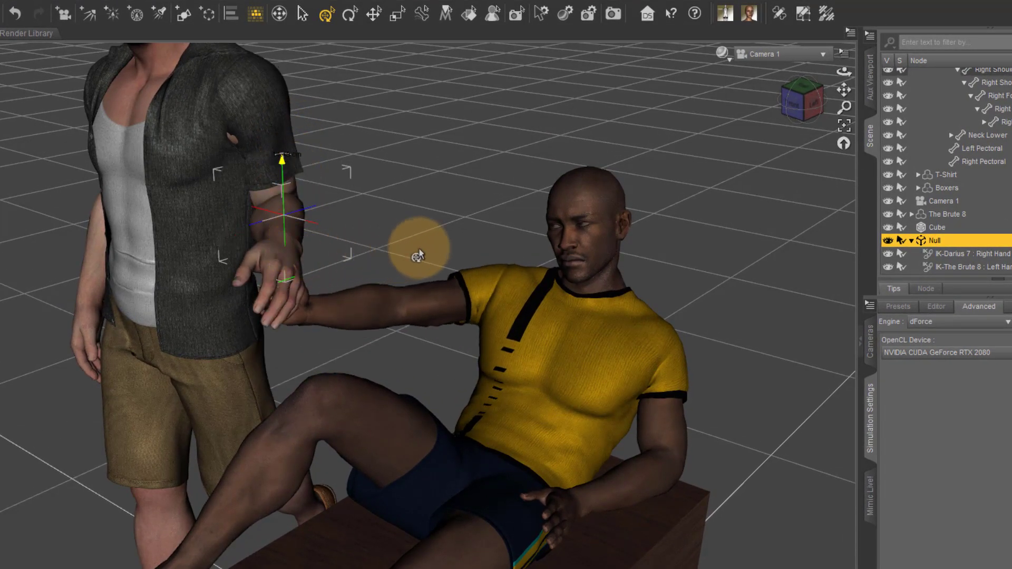
Step: Lower the Null to release the grip, then orbit and pan to inspect both figures
middle_drag(443, 259, 450, 260)
alt+drag(448, 258, 413, 227)
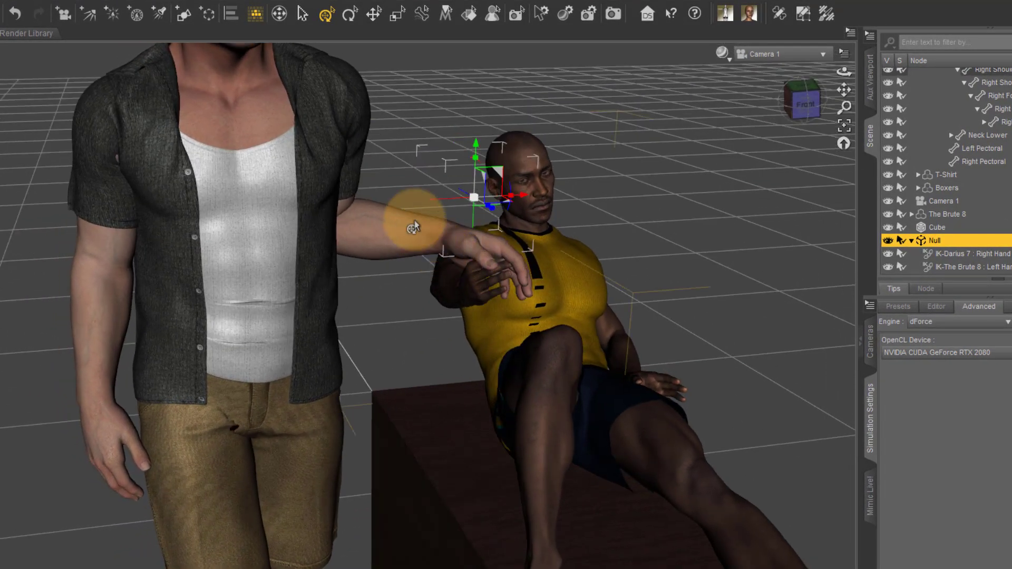
drag(474, 154, 471, 194)
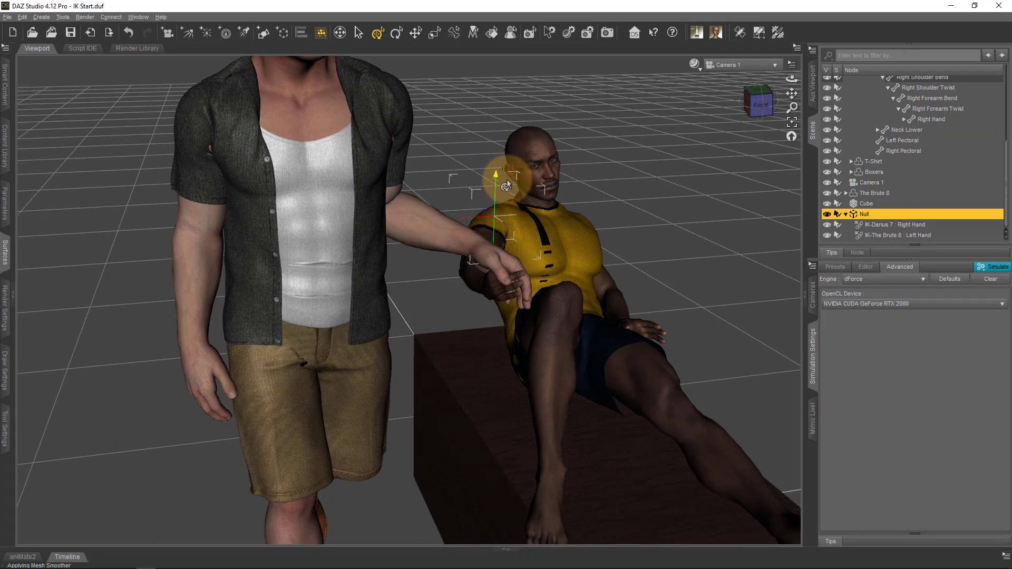
scroll(567, 185, down, 3)
scroll(567, 182, down, 1)
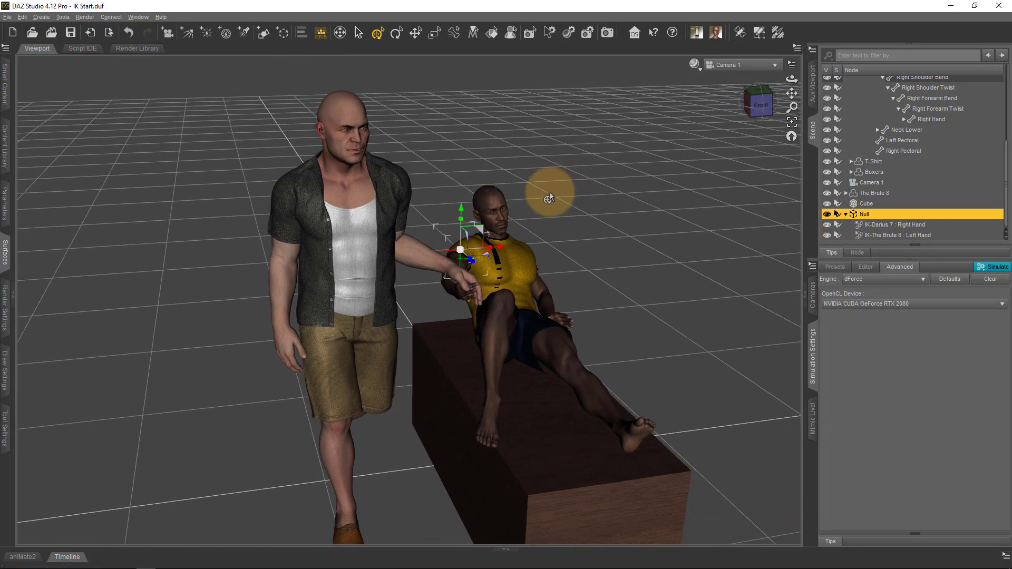
middle_drag(550, 197, 546, 195)
alt+drag(546, 194, 546, 194)
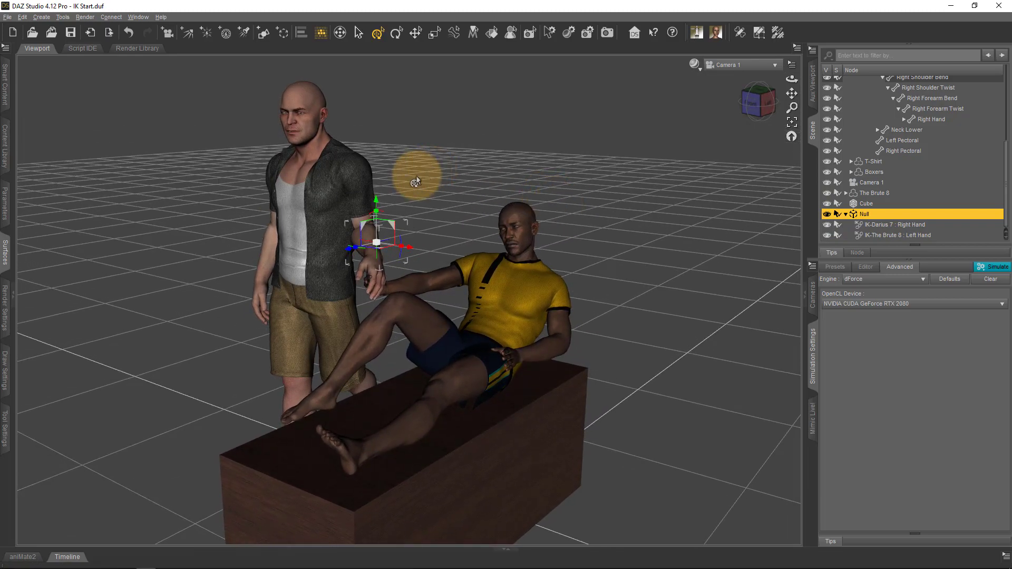
middle_drag(415, 198, 417, 195)
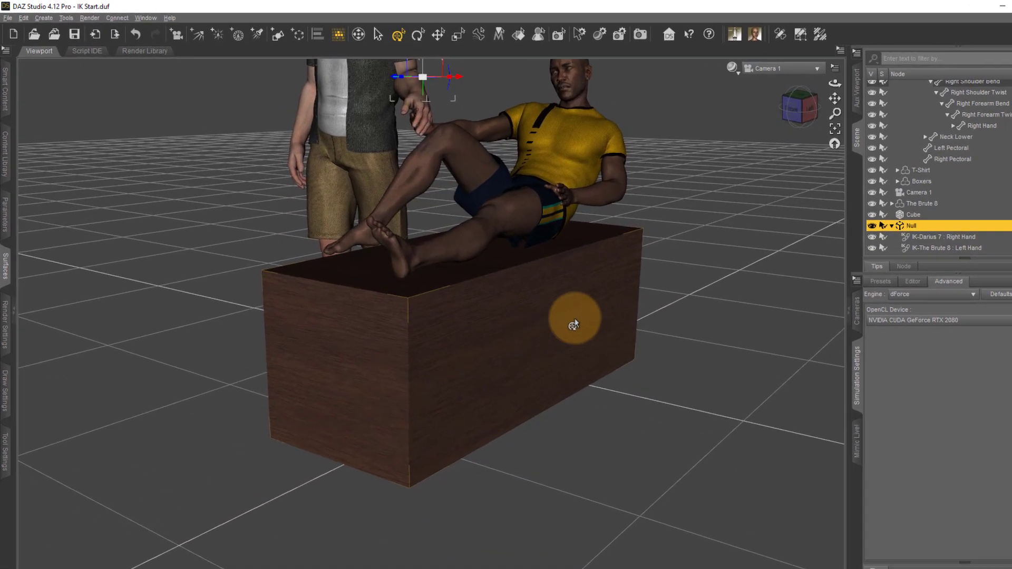
click(574, 320)
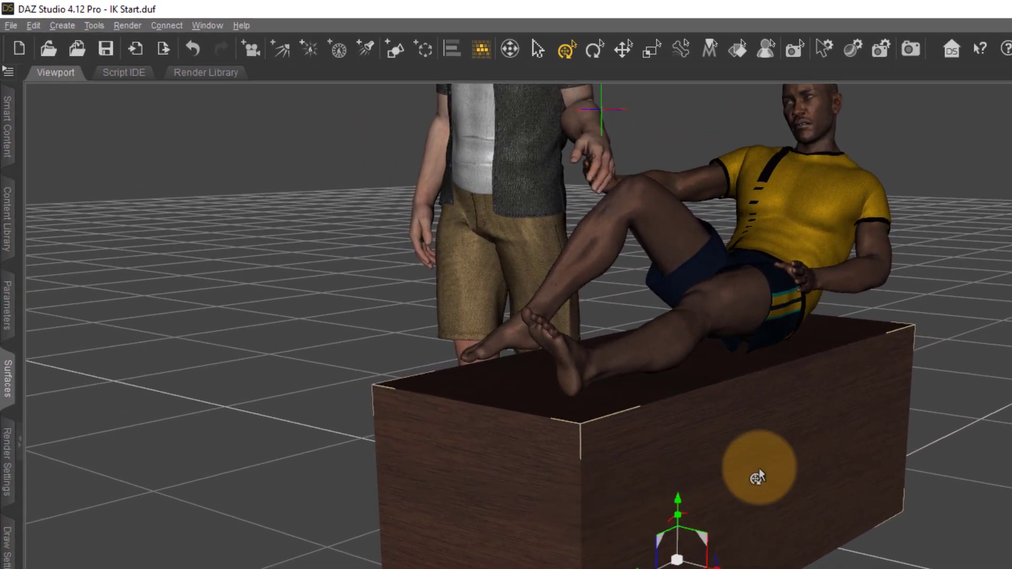
scroll(585, 511, up, 2)
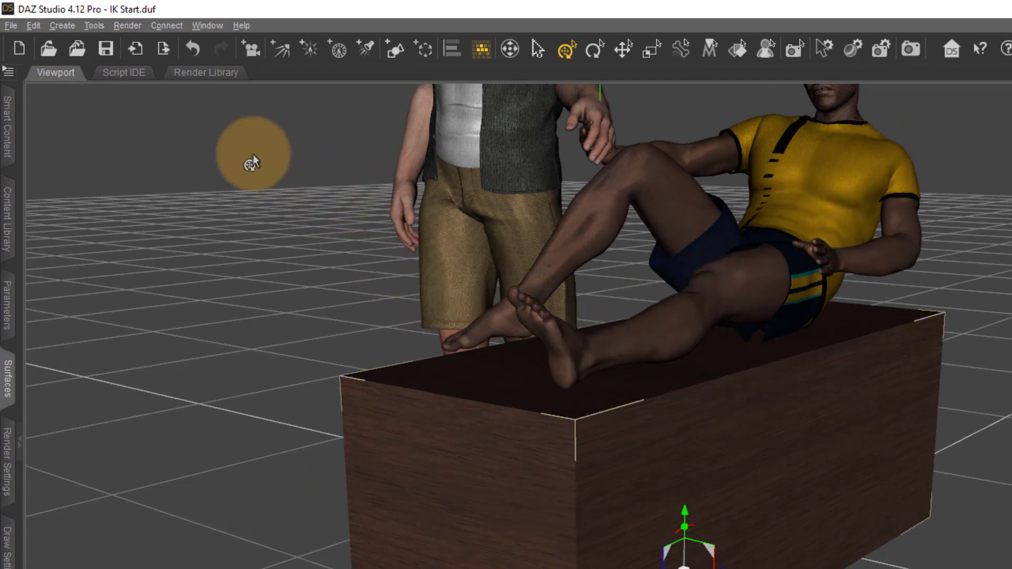
click(67, 25)
click(134, 399)
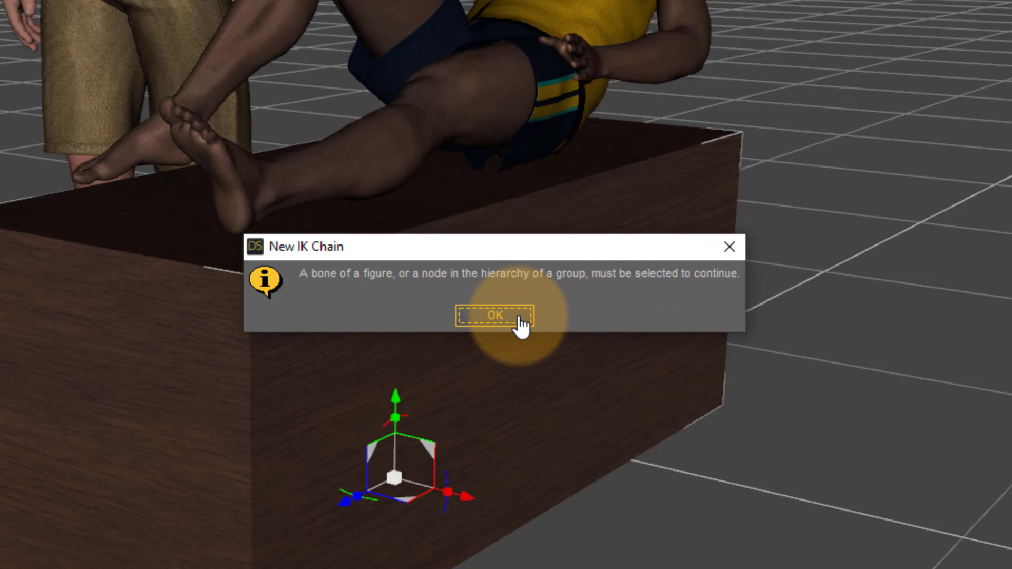
click(519, 317)
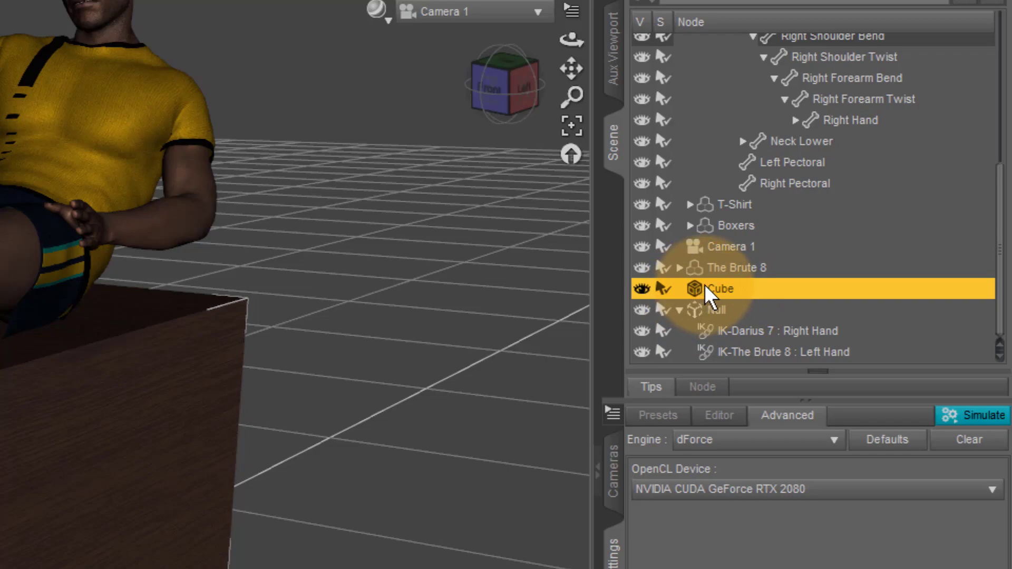
click(708, 226)
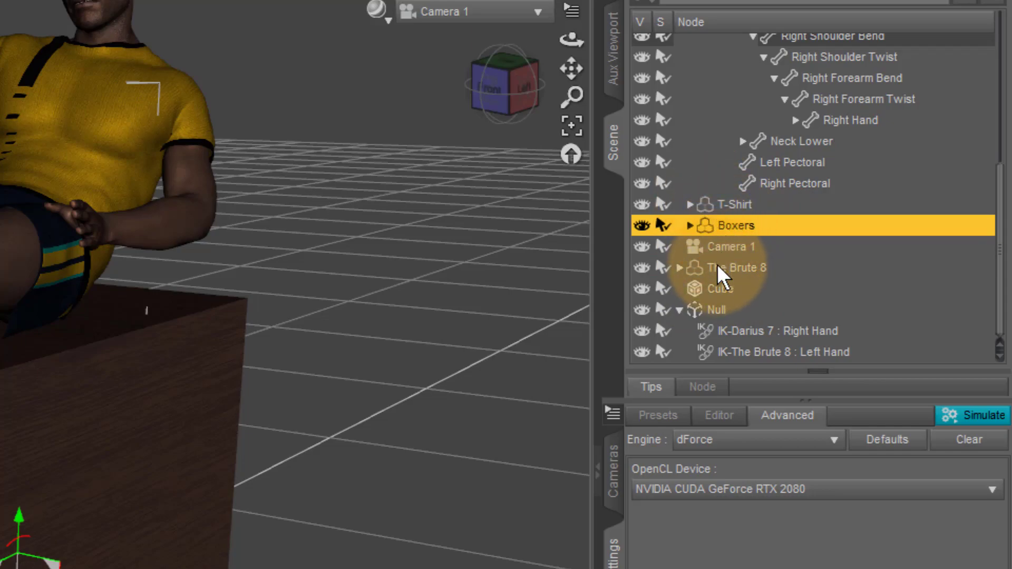
click(716, 288)
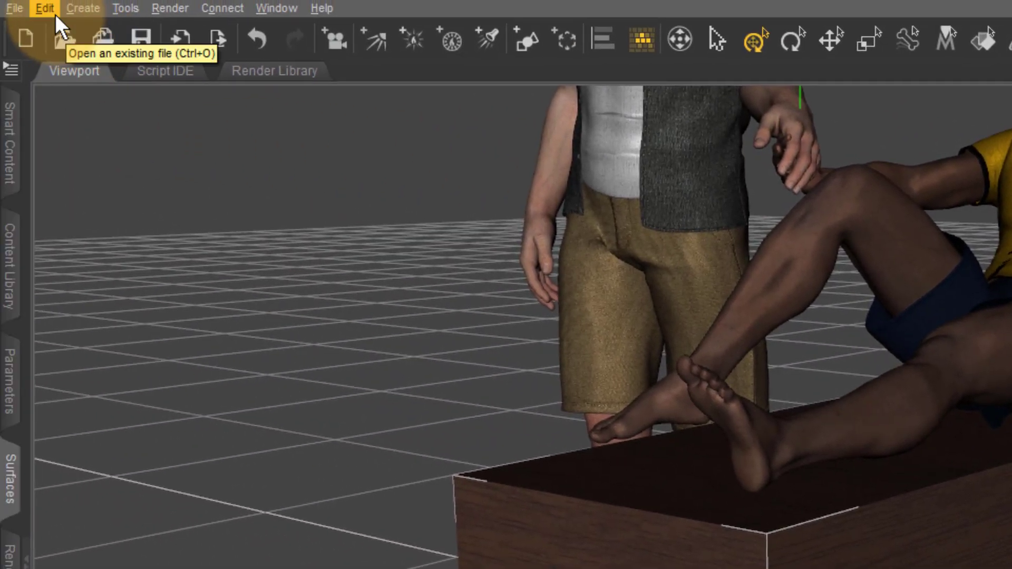
Step: Convert the Cube prop to a figure and expand Figure: Cube to reveal its Bone
click(19, 11)
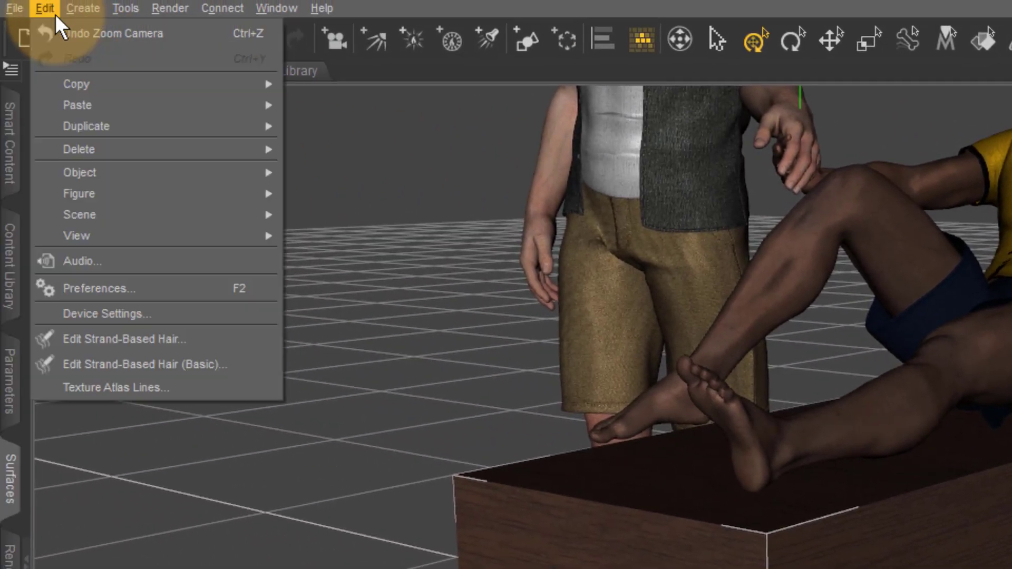
mouse_move(156, 169)
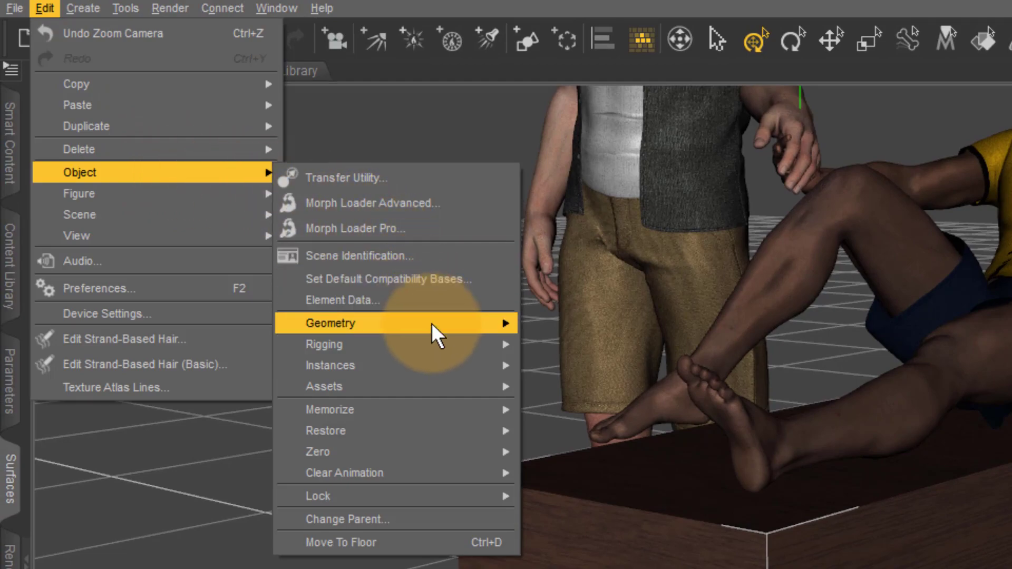
mouse_move(437, 340)
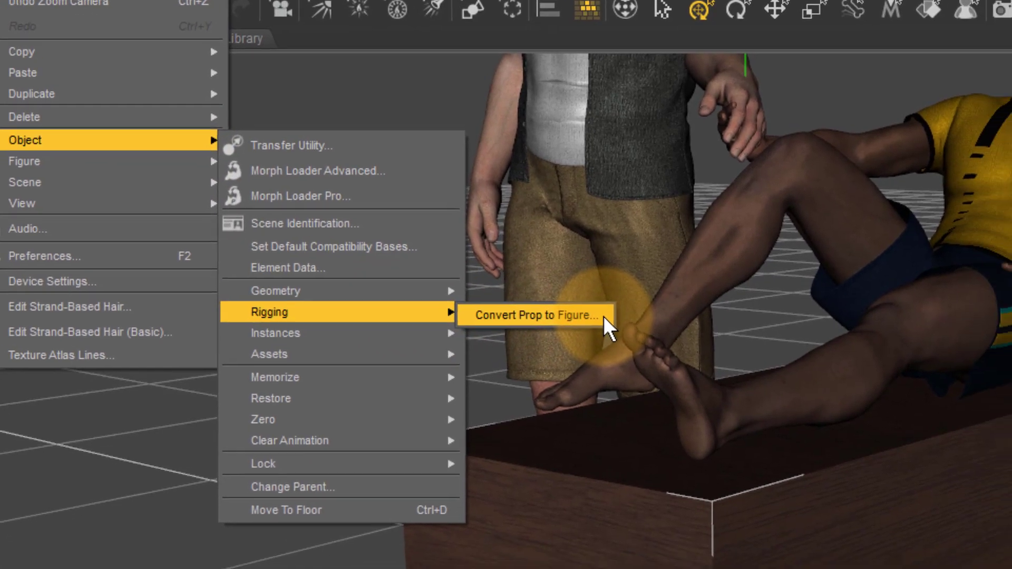
click(658, 349)
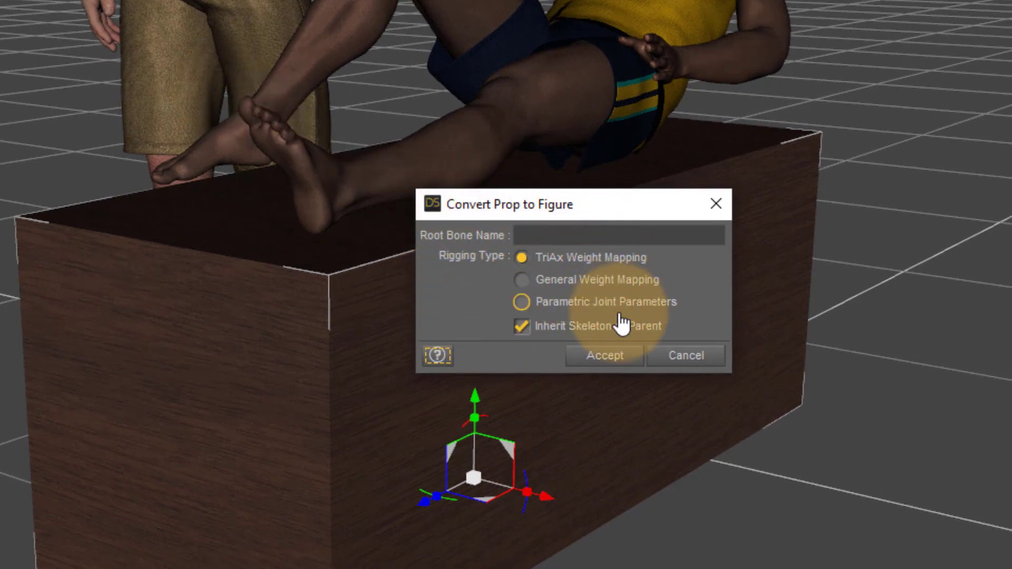
click(615, 359)
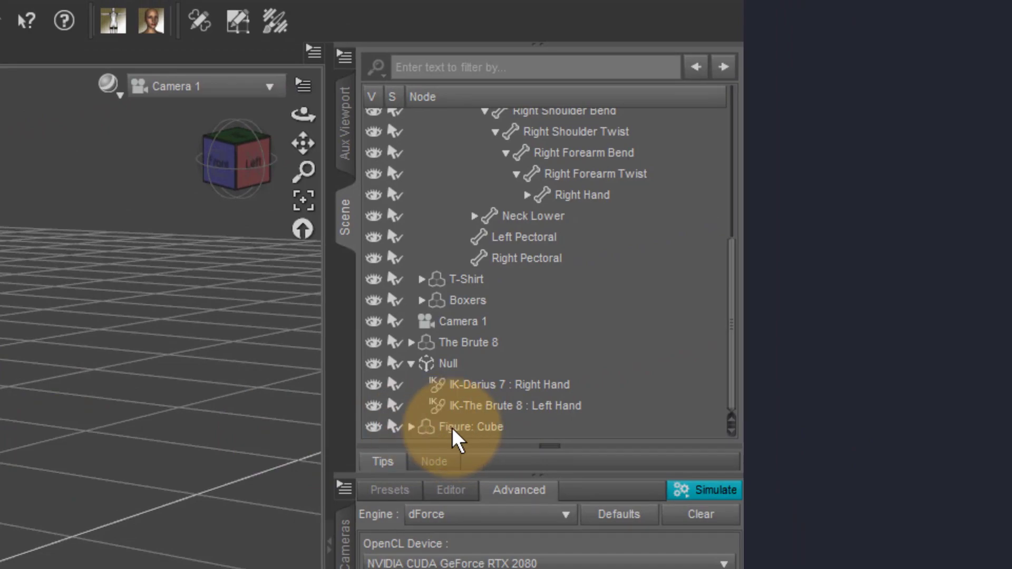
click(411, 427)
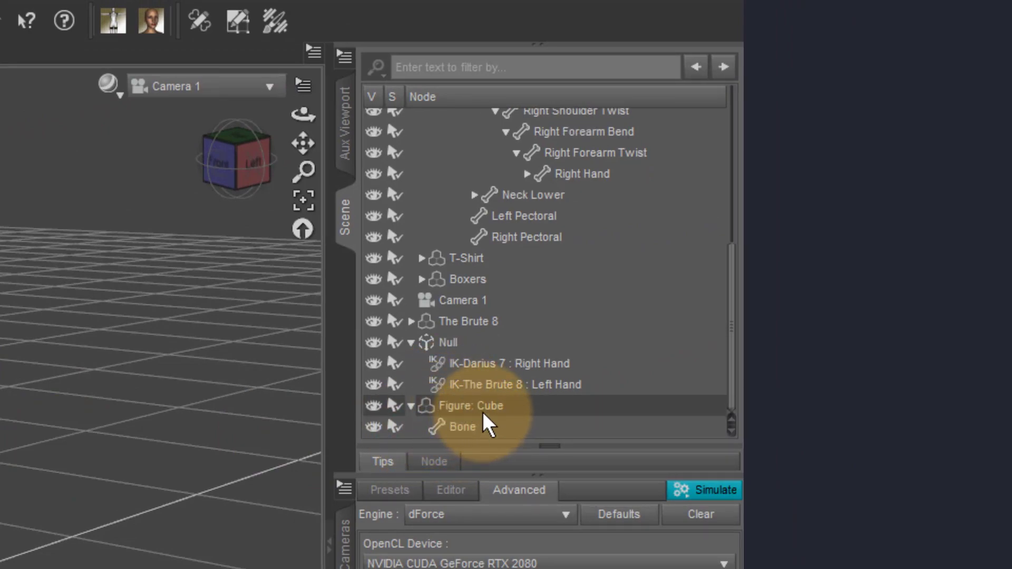